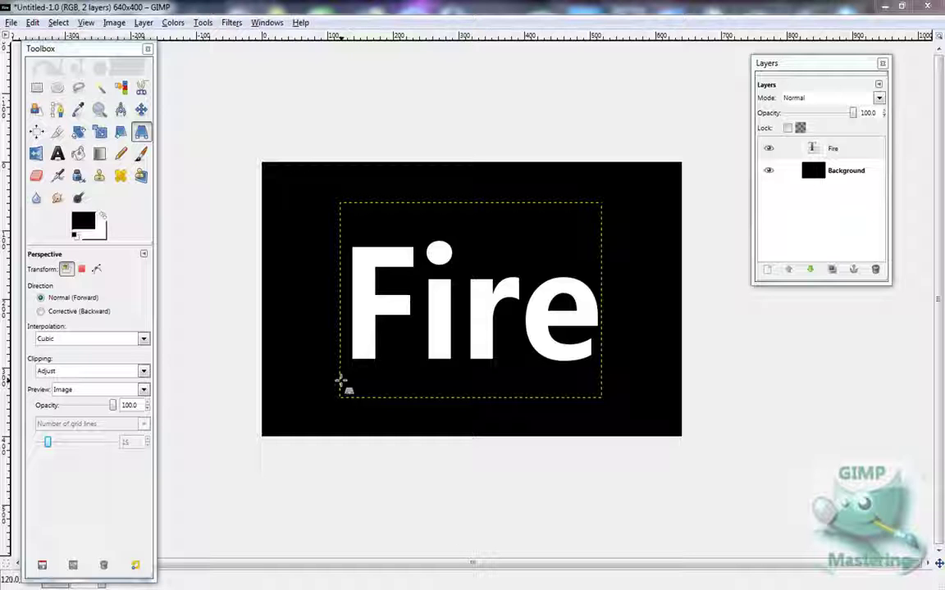
Pull the Fire text's top corners down with the Perspective tool and apply the transform
click(129, 224)
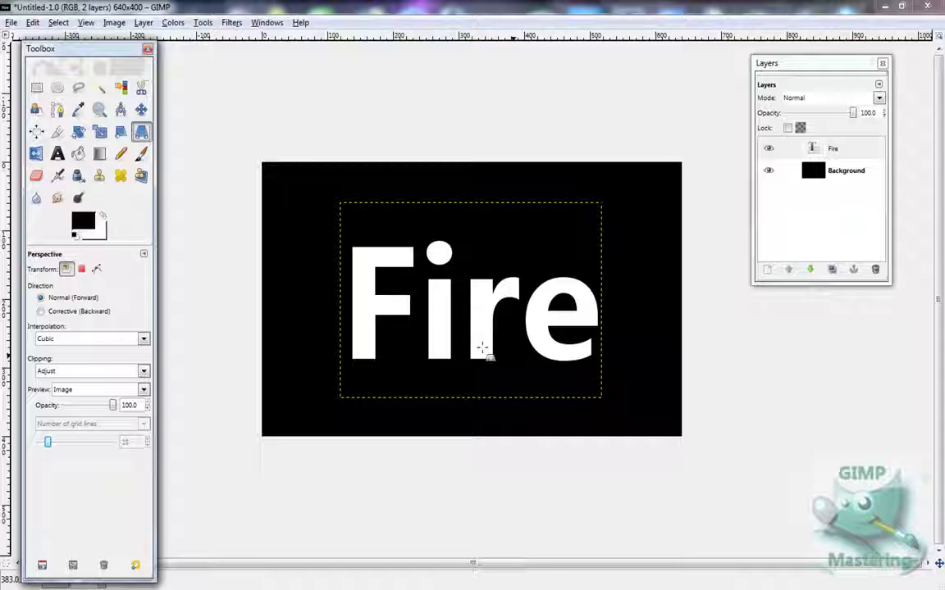
click(343, 217)
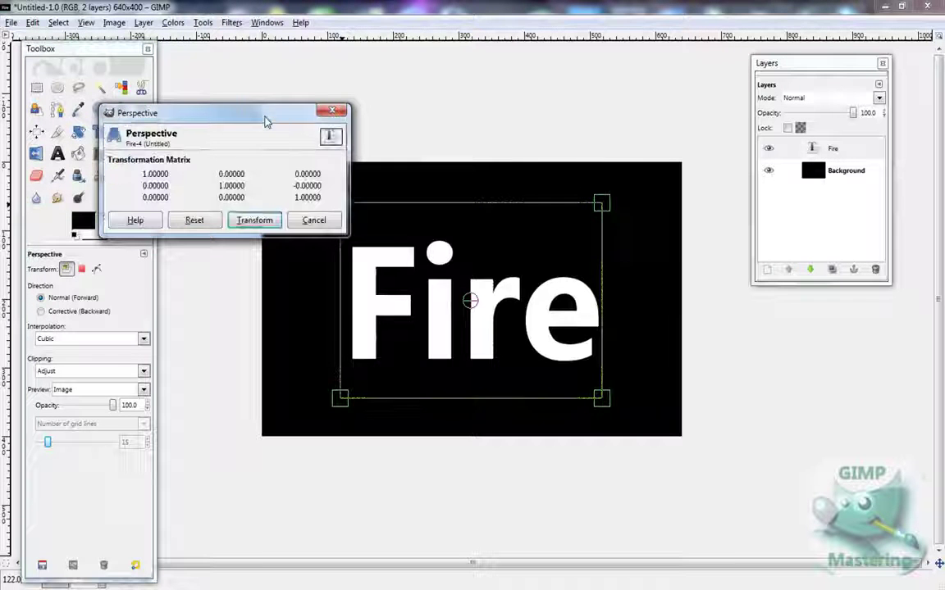
drag(265, 121, 186, 117)
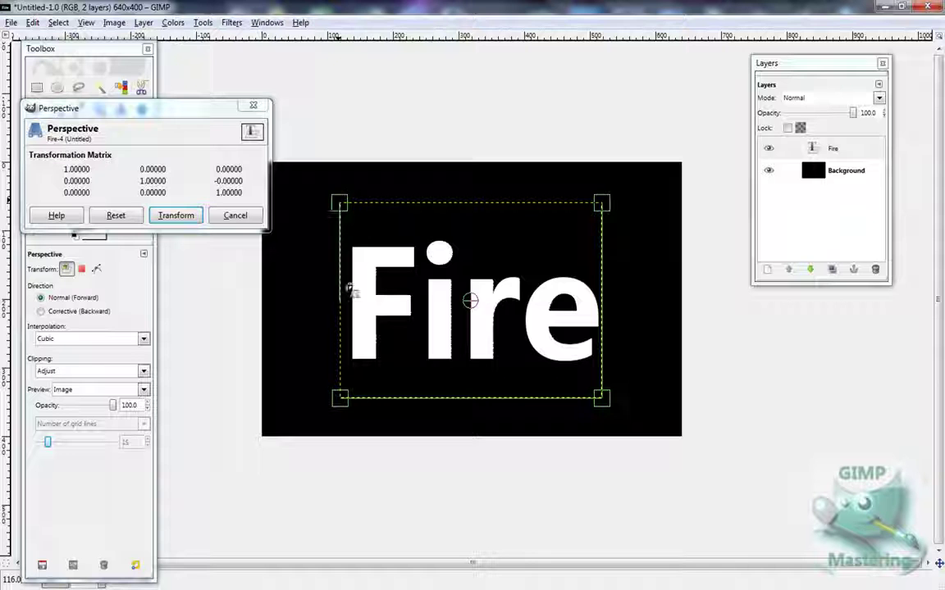
drag(350, 298, 348, 305)
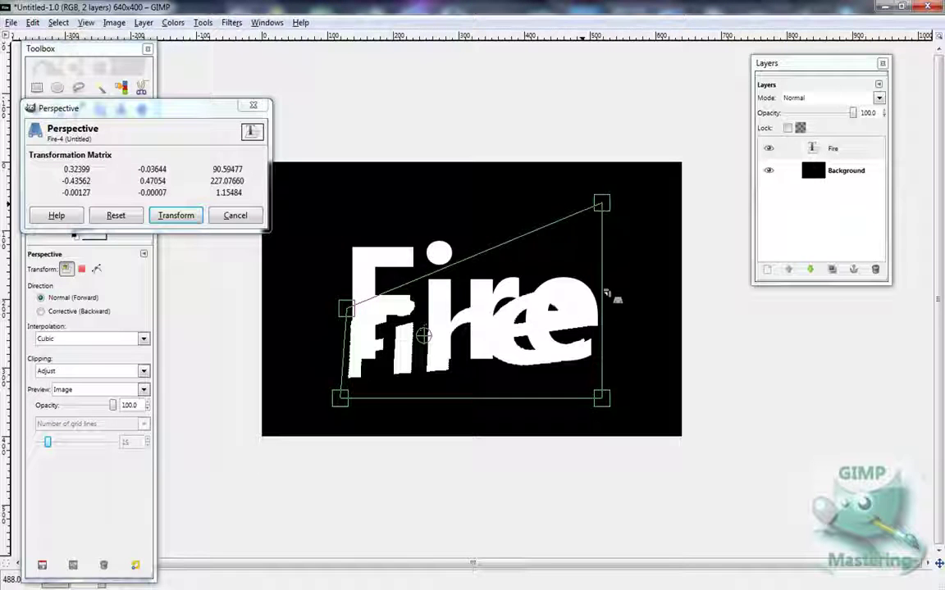
drag(607, 293, 604, 315)
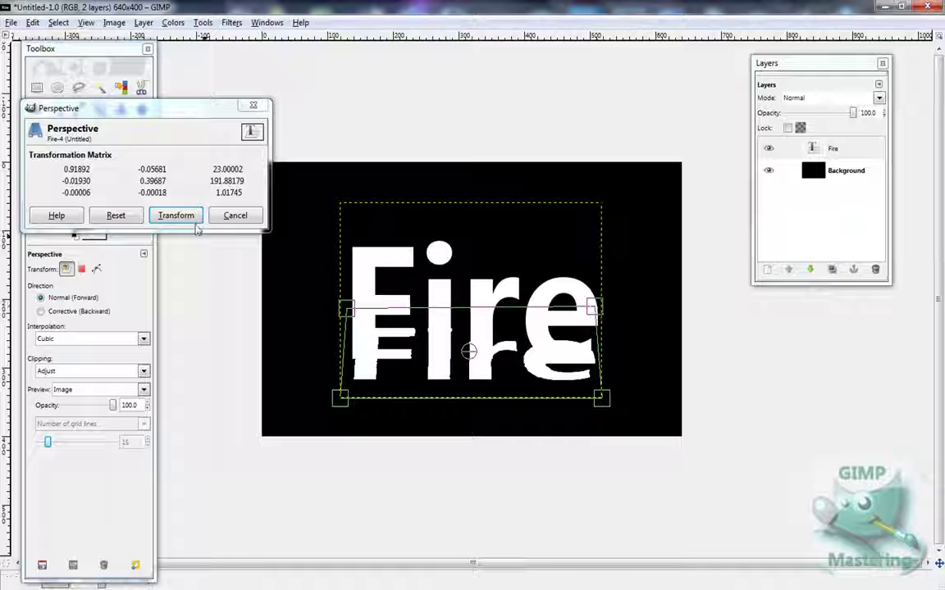
click(190, 220)
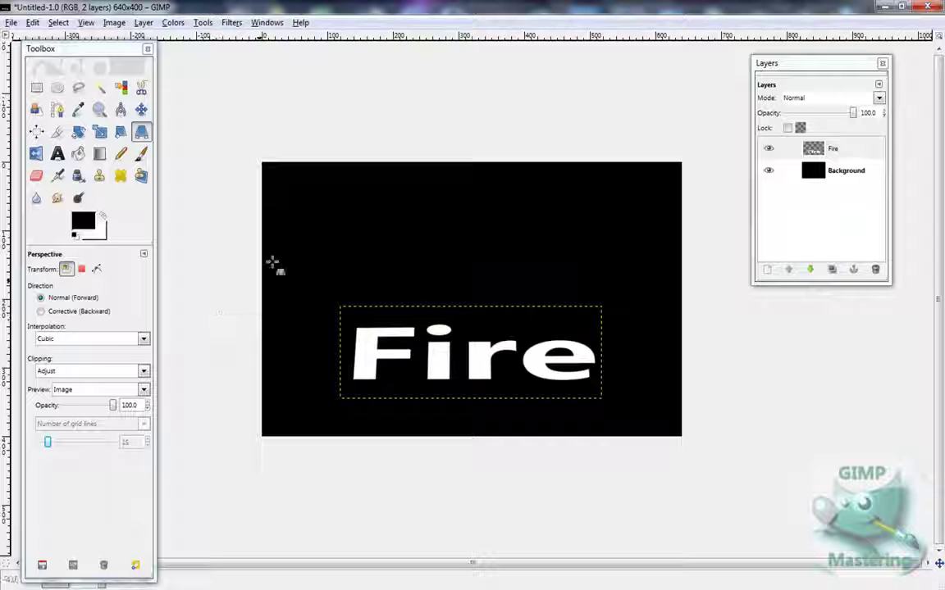
Copy the flame picture from the flame image to the clipboard
mouse_move(264, 587)
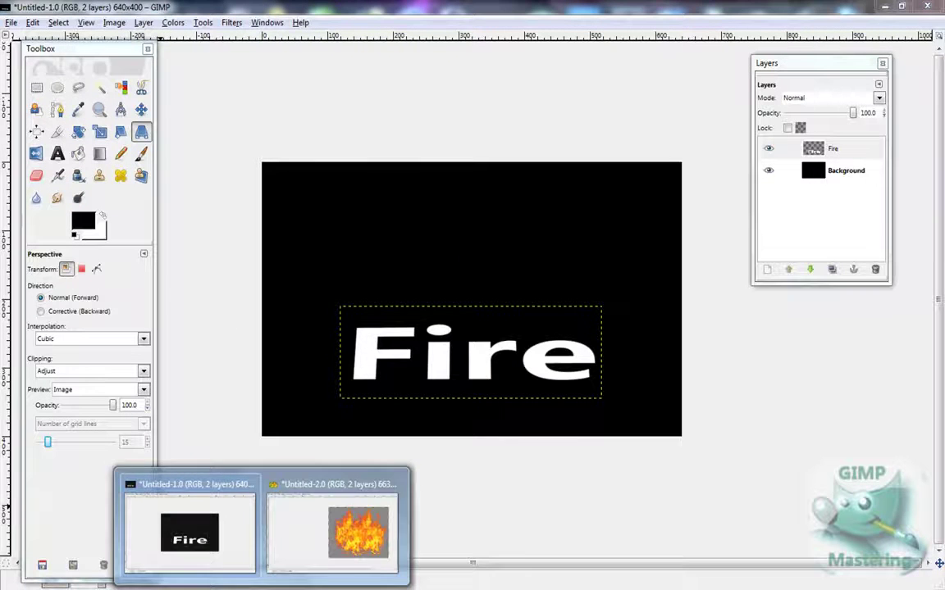
click(350, 546)
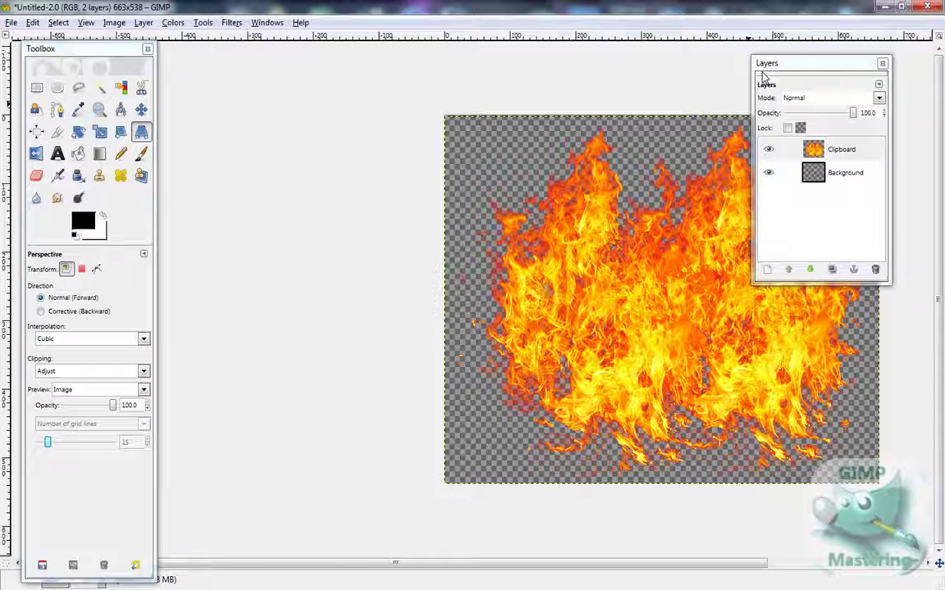
drag(768, 86, 230, 109)
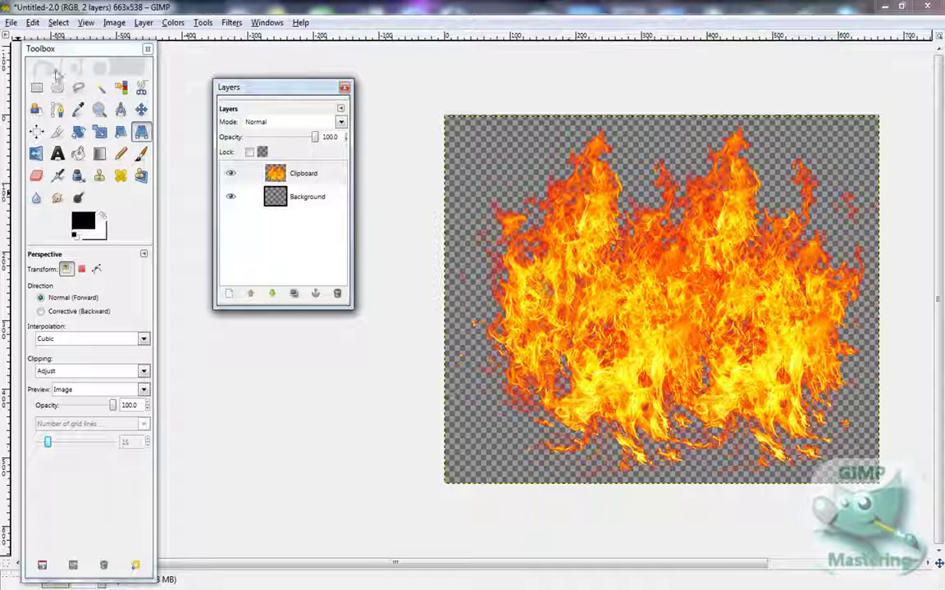
click(32, 23)
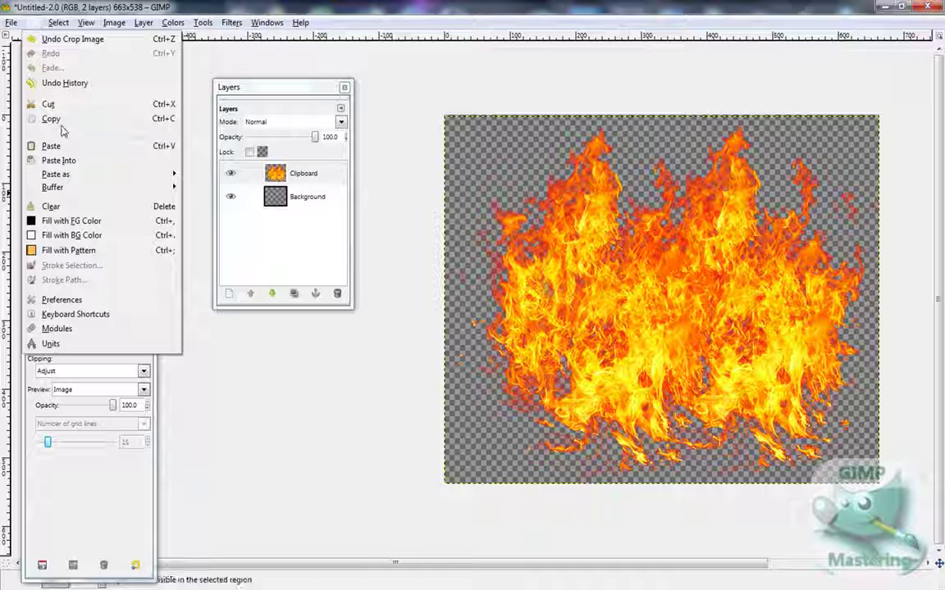
click(52, 120)
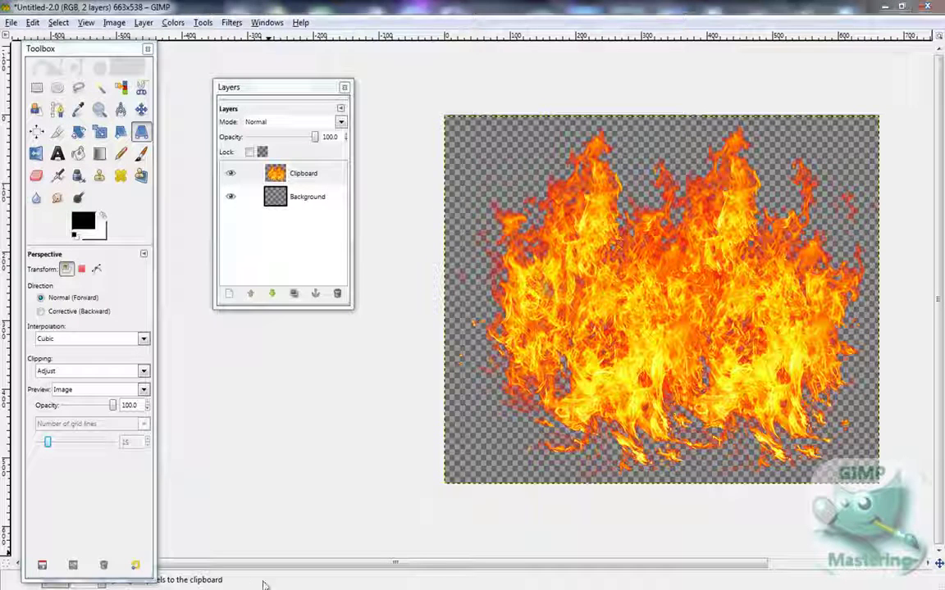
Return to the Fire text image, ready to paste the flames
mouse_move(265, 585)
click(230, 554)
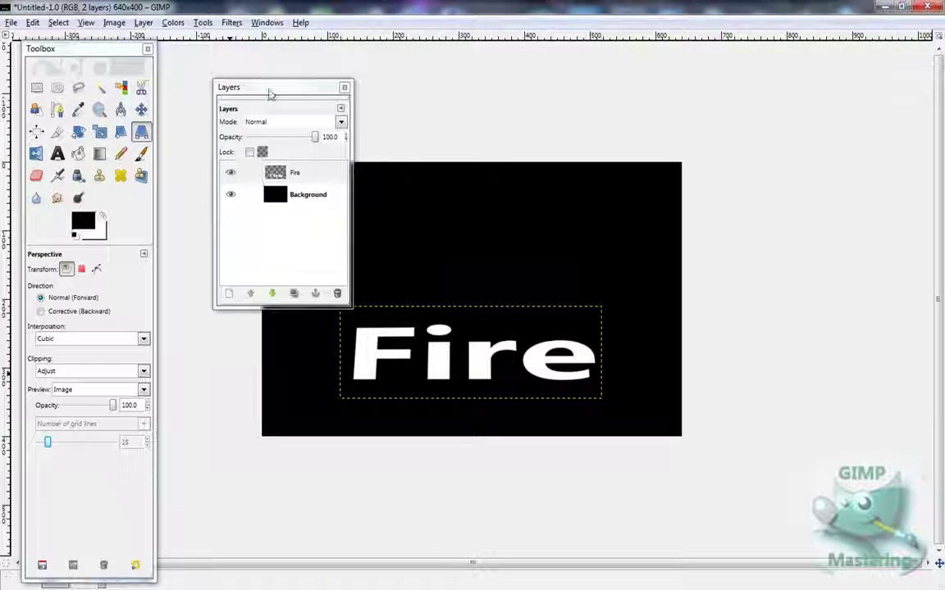
drag(270, 94, 818, 95)
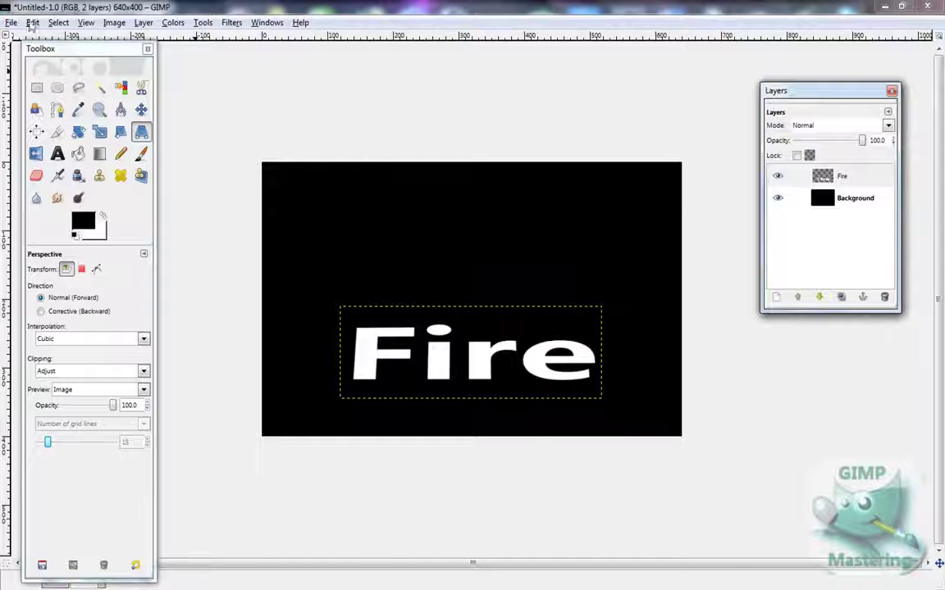
click(31, 23)
Paste the flames as a new layer and move it up and left
mouse_move(81, 174)
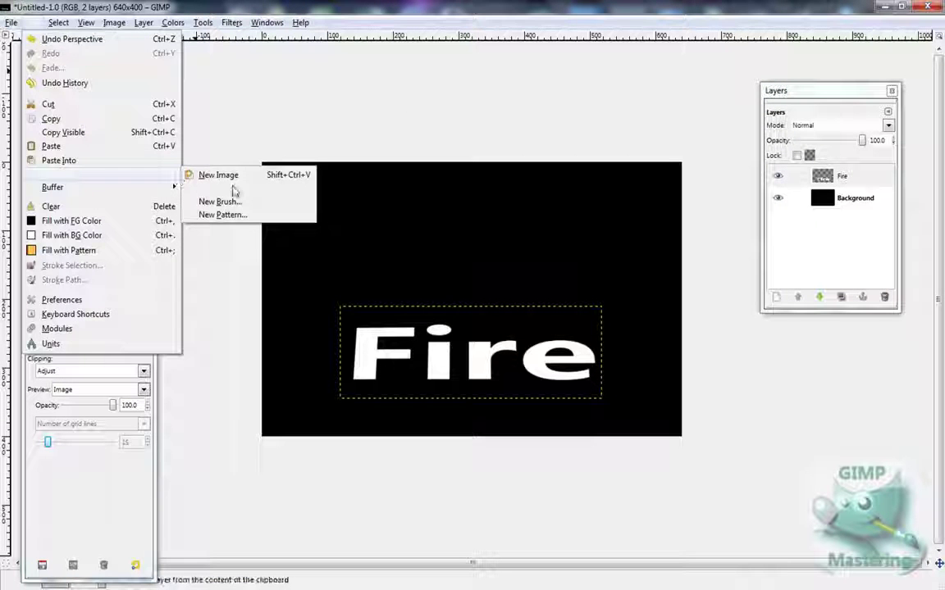
click(233, 194)
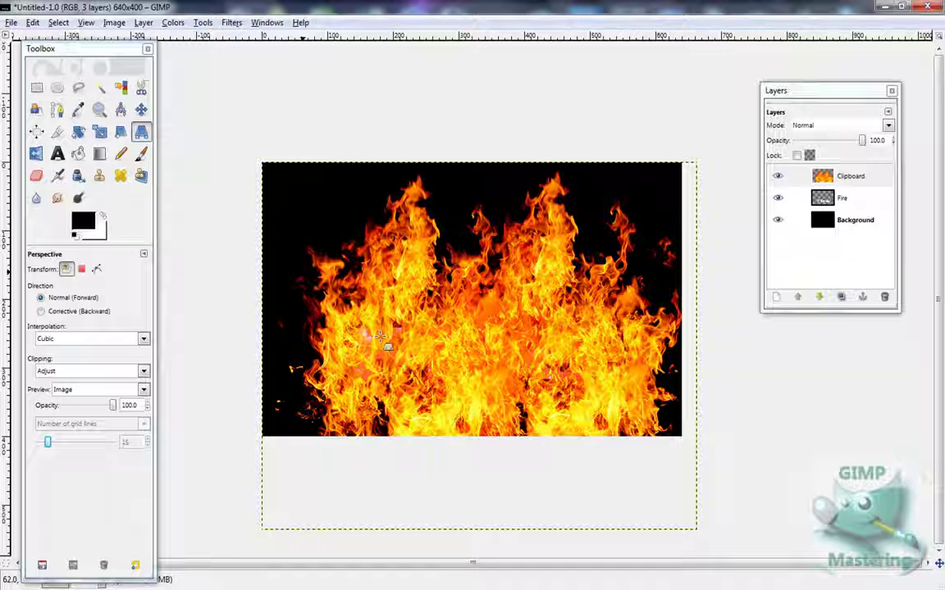
click(141, 109)
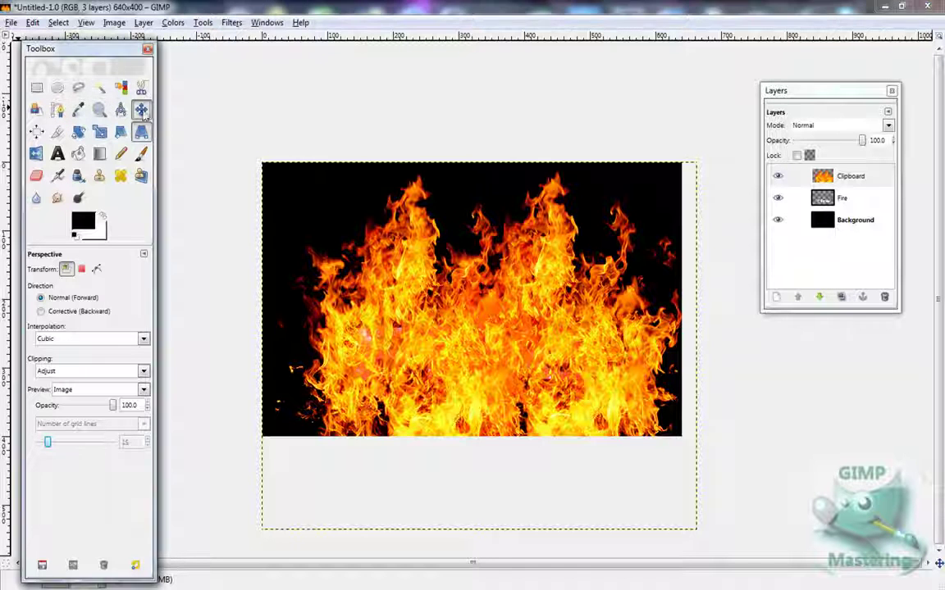
drag(430, 327, 419, 253)
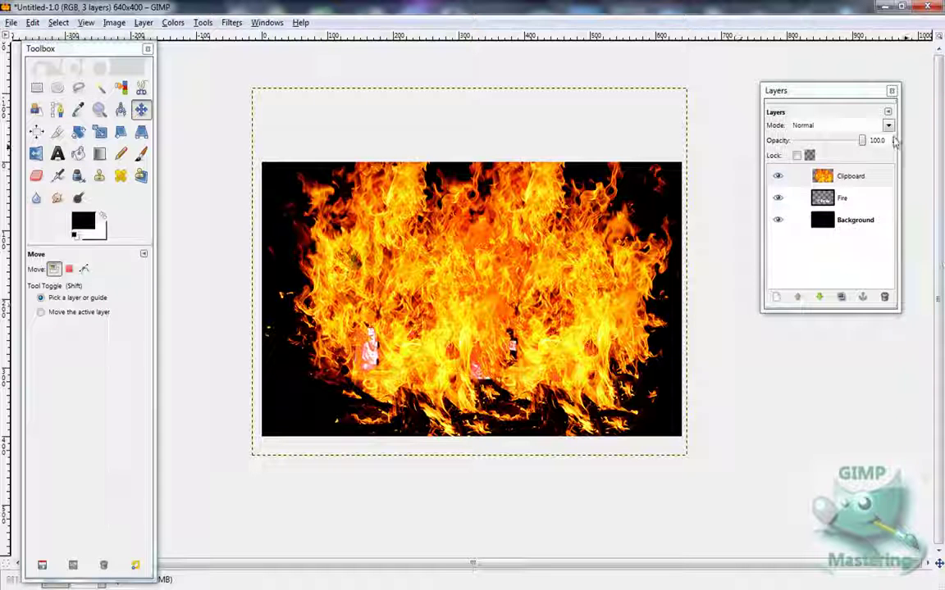
Set the Clipboard flame layer to Hard light and shift it up over the text
click(837, 164)
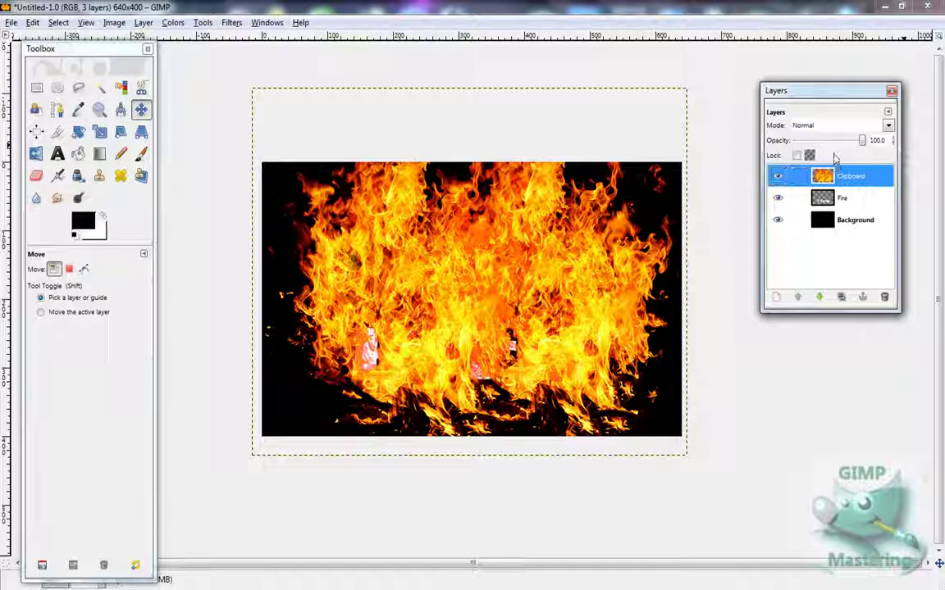
click(830, 129)
click(830, 130)
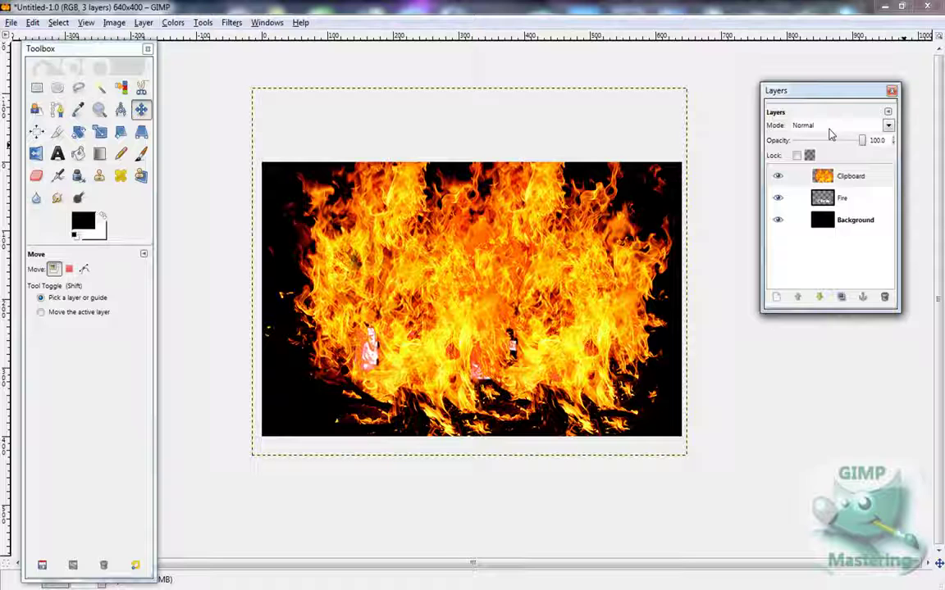
click(830, 129)
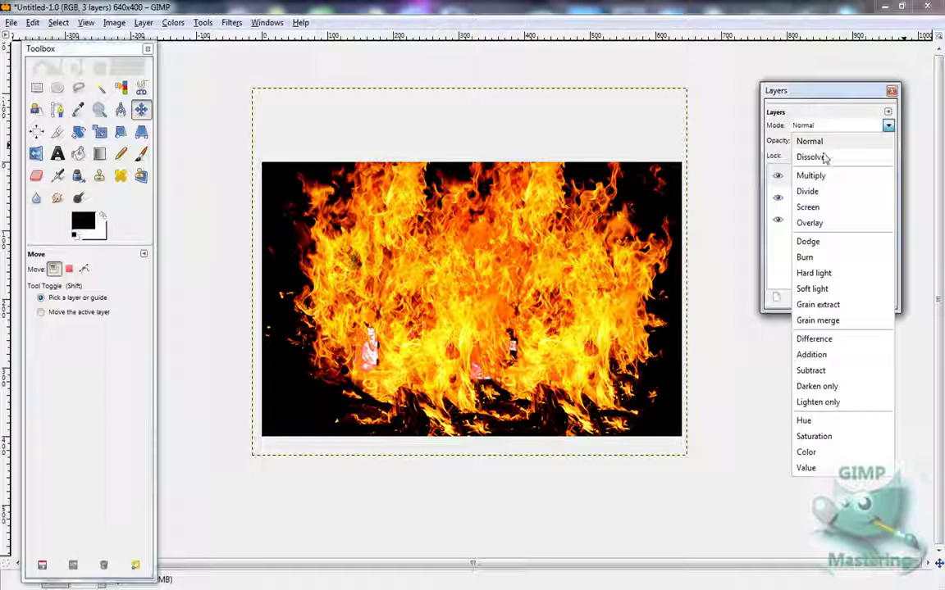
click(815, 274)
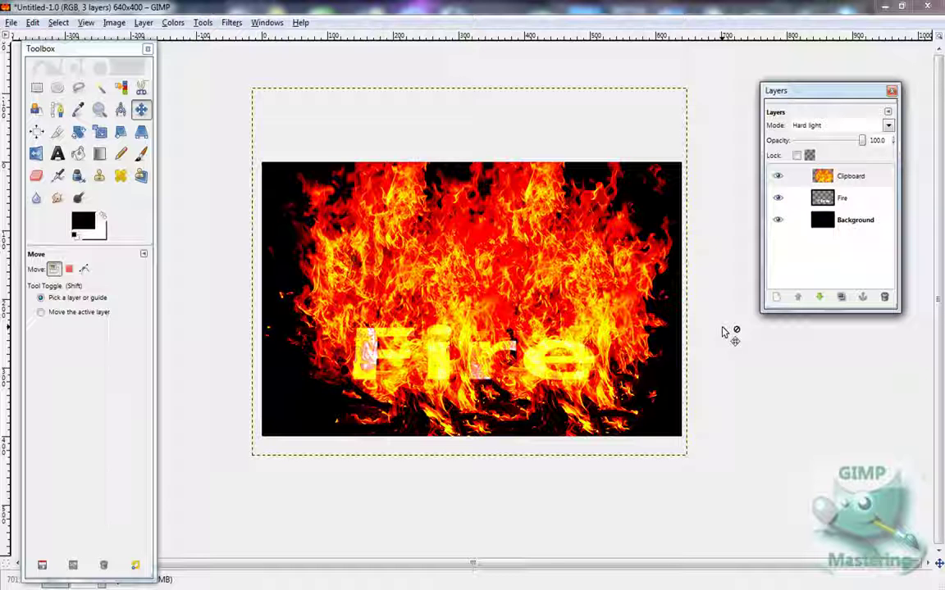
mouse_move(457, 353)
mouse_down()
mouse_move(459, 335)
mouse_move(458, 347)
mouse_up()
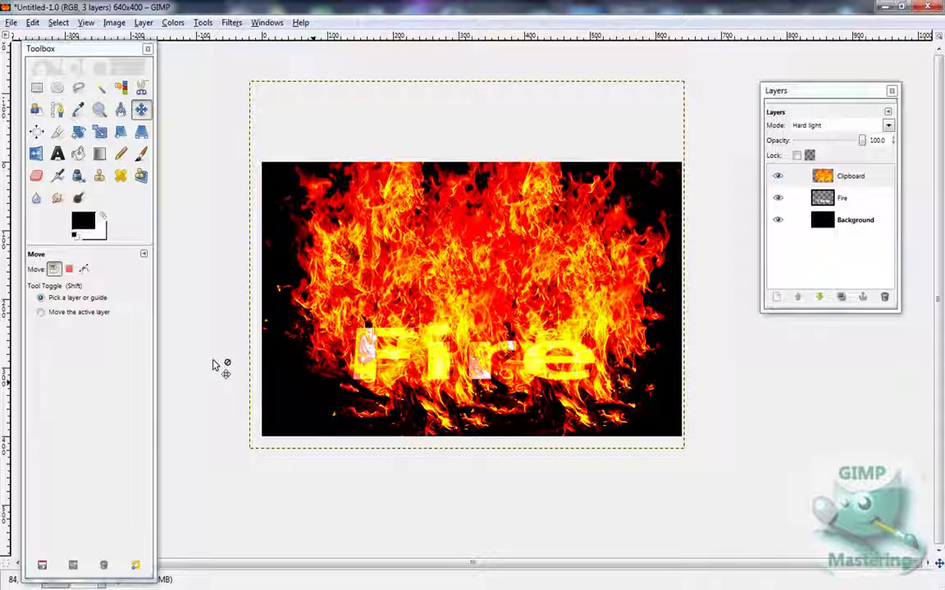
Erase the stray flames near the lower left beneath the word with the Eraser
click(36, 175)
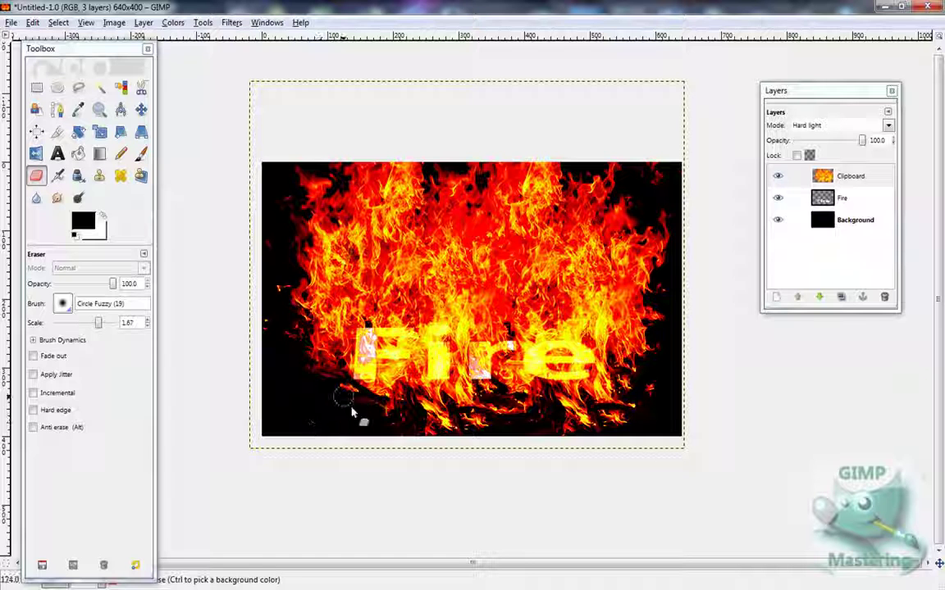
mouse_move(340, 388)
mouse_down()
mouse_move(310, 382)
mouse_move(389, 408)
mouse_move(395, 403)
mouse_move(354, 390)
mouse_move(373, 388)
mouse_move(344, 382)
mouse_move(385, 384)
mouse_move(401, 401)
mouse_move(402, 416)
mouse_move(386, 400)
mouse_move(403, 434)
mouse_move(419, 384)
mouse_move(404, 384)
mouse_move(443, 387)
mouse_move(436, 418)
mouse_move(417, 423)
mouse_move(416, 411)
mouse_move(433, 391)
mouse_move(429, 449)
mouse_move(467, 396)
mouse_move(414, 388)
mouse_move(385, 371)
mouse_move(408, 373)
mouse_move(420, 377)
mouse_move(381, 384)
mouse_move(395, 371)
mouse_move(392, 378)
mouse_move(348, 336)
mouse_move(353, 328)
mouse_move(424, 383)
mouse_move(351, 331)
mouse_move(410, 379)
mouse_move(451, 387)
mouse_move(410, 348)
mouse_move(505, 383)
mouse_move(459, 349)
mouse_move(492, 353)
mouse_move(504, 380)
mouse_move(468, 345)
mouse_move(598, 385)
mouse_move(542, 352)
mouse_move(590, 369)
mouse_move(647, 405)
mouse_move(633, 421)
mouse_move(565, 432)
mouse_move(624, 415)
mouse_move(615, 430)
mouse_move(627, 425)
mouse_move(551, 431)
mouse_move(610, 407)
mouse_move(576, 396)
mouse_move(538, 401)
mouse_move(598, 395)
mouse_move(538, 410)
mouse_move(515, 406)
mouse_move(507, 392)
mouse_move(460, 396)
mouse_move(472, 426)
mouse_move(462, 422)
mouse_move(518, 400)
mouse_move(483, 410)
mouse_move(453, 401)
mouse_move(461, 392)
mouse_move(432, 413)
mouse_up()
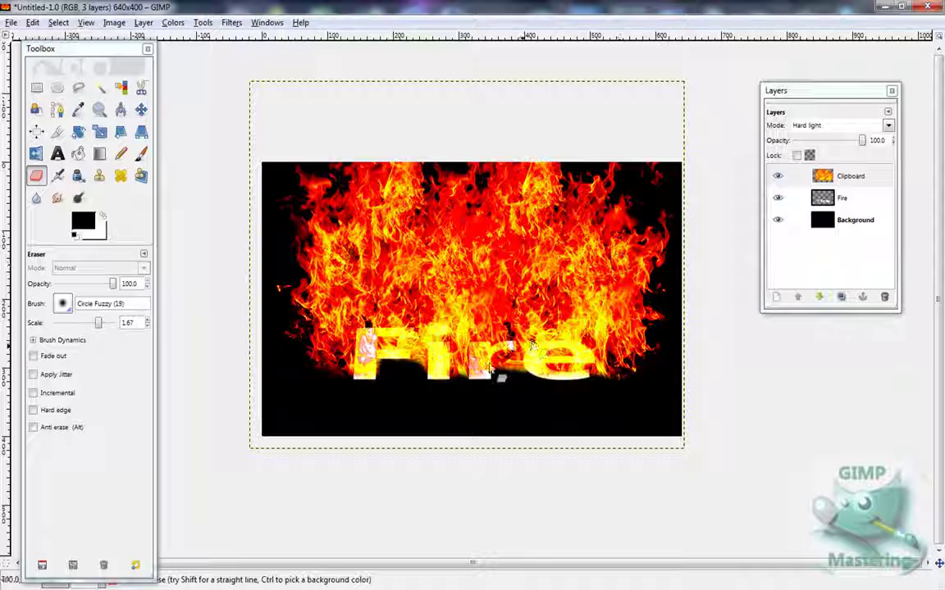
click(115, 23)
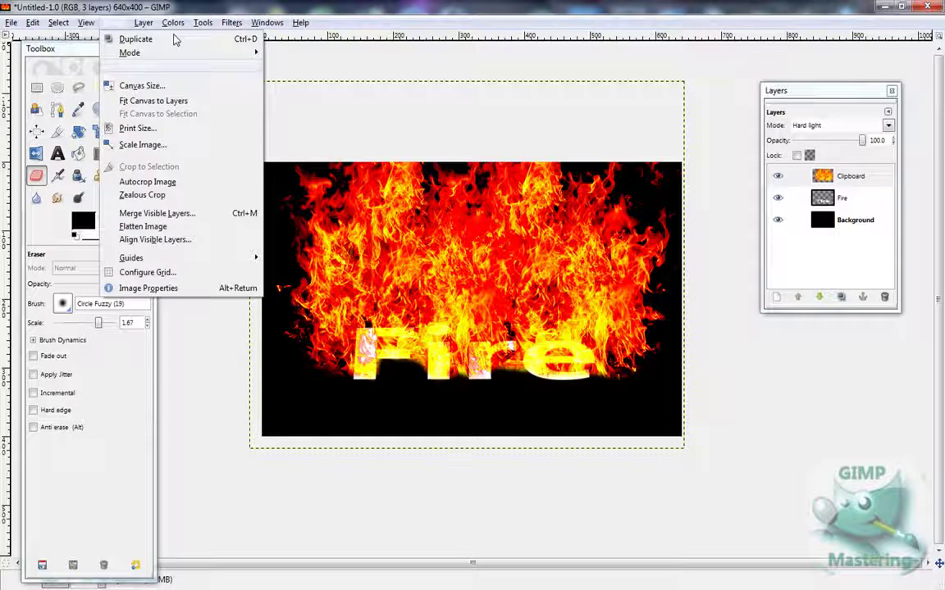
mouse_move(143, 26)
mouse_move(177, 163)
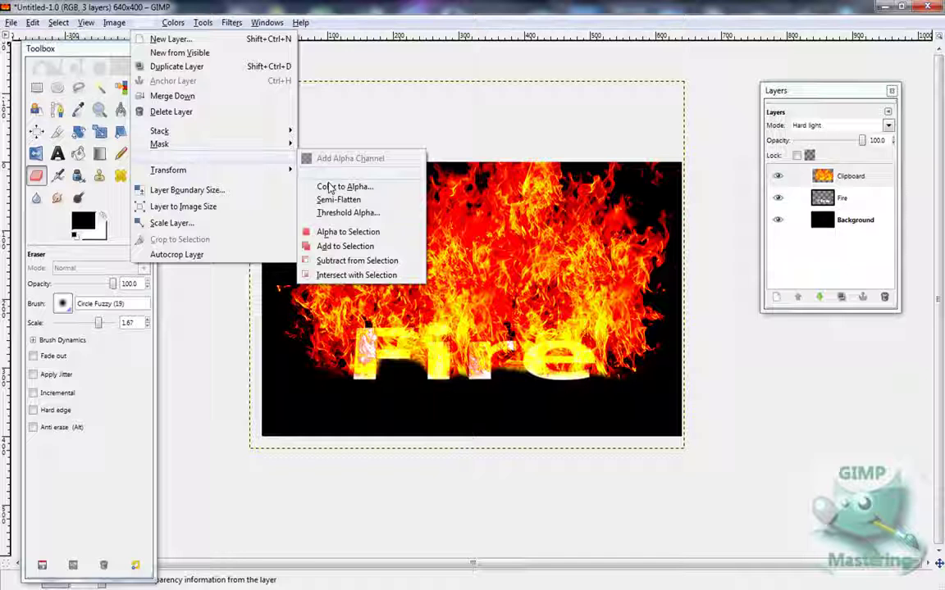
click(394, 33)
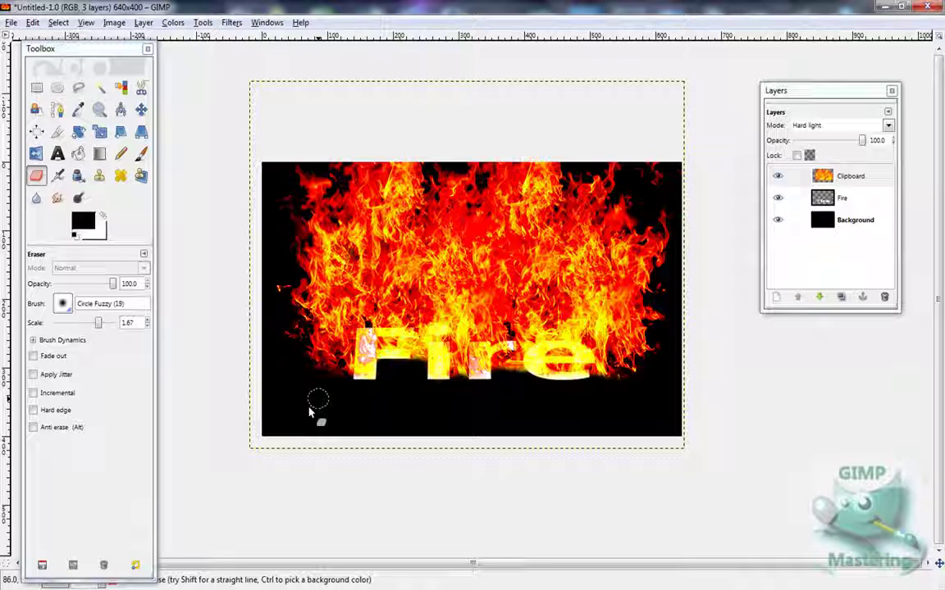
Try Difference and Normal, lower opacity to 91.1, then set Hard light
click(827, 125)
click(842, 338)
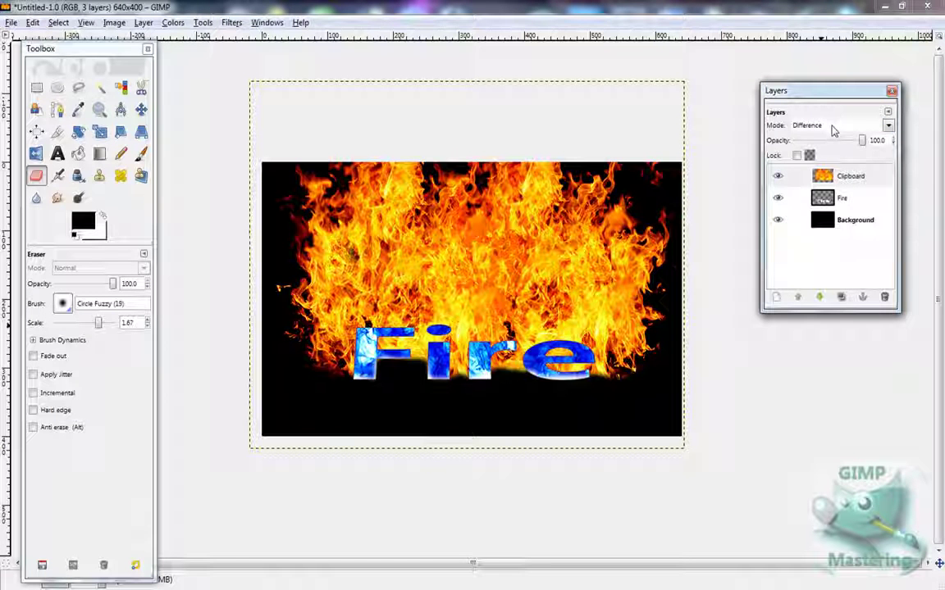
click(832, 128)
click(832, 141)
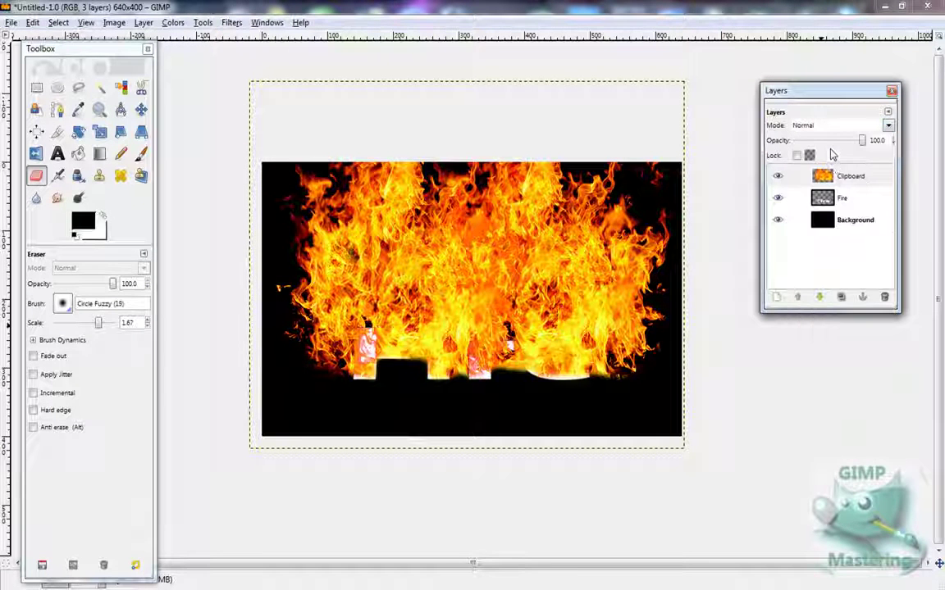
mouse_move(856, 142)
mouse_down()
mouse_move(842, 145)
mouse_move(859, 161)
mouse_up()
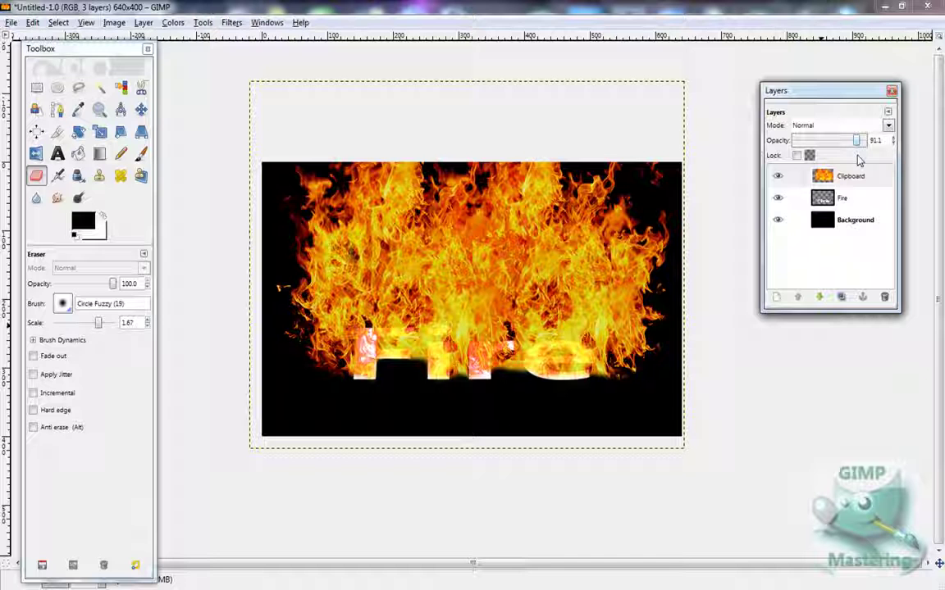
click(830, 125)
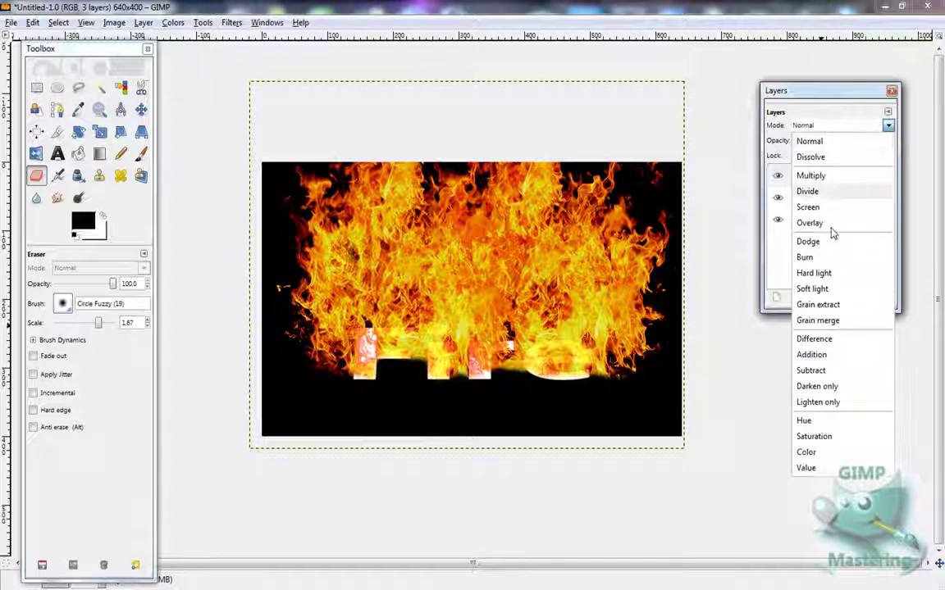
click(824, 272)
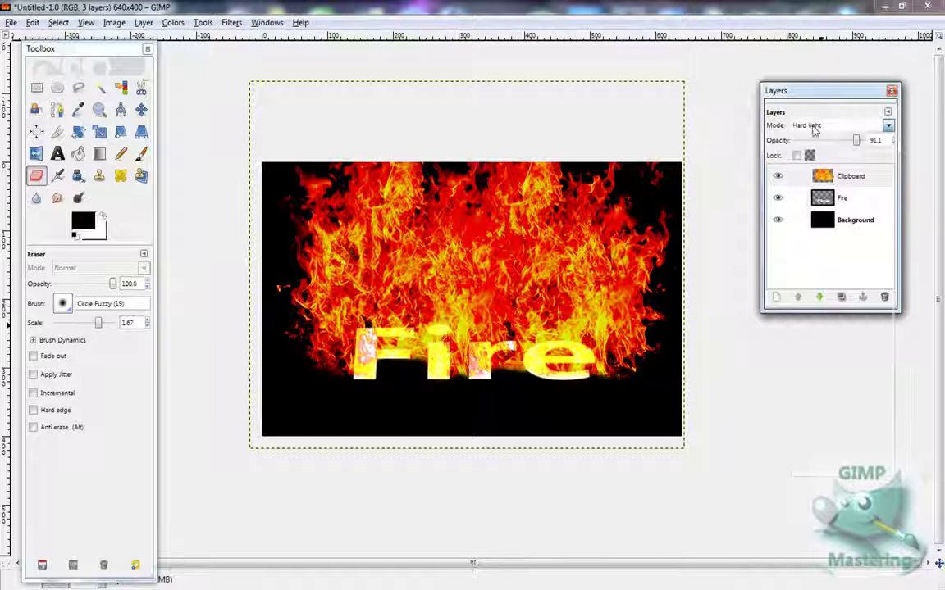
Compare Hue, Saturation, Color, Value, Lighten only and Darken only modes on the flame layer
click(803, 124)
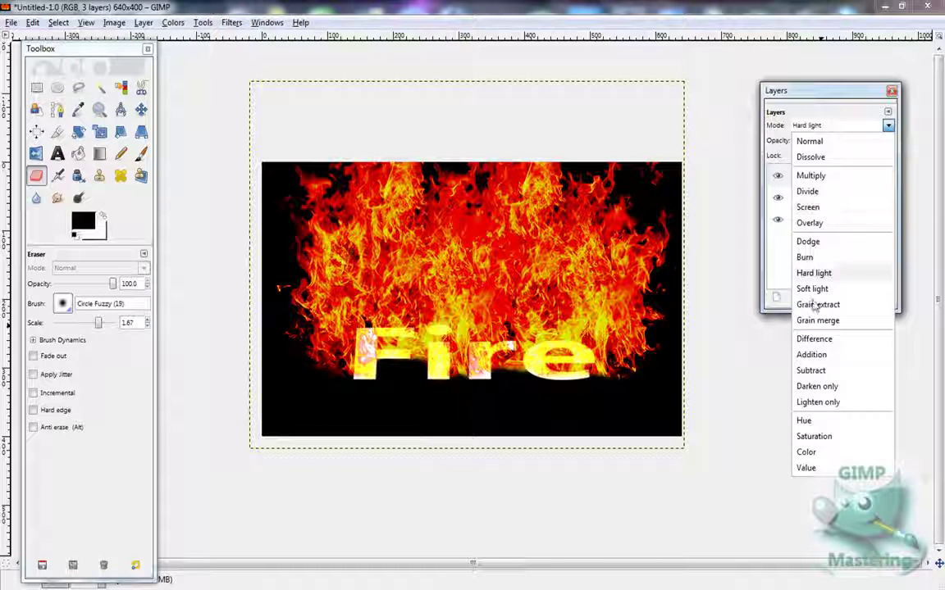
click(821, 420)
click(814, 125)
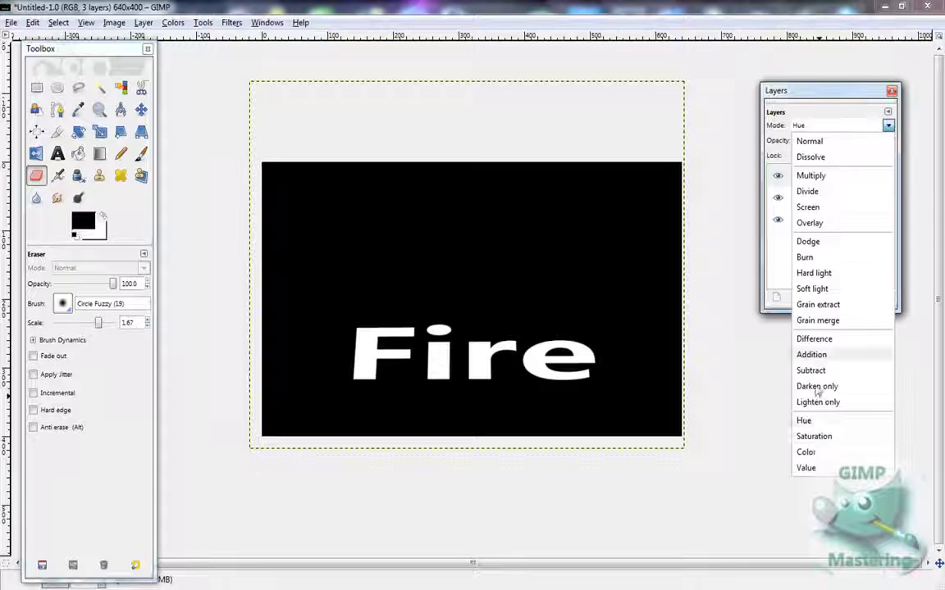
click(812, 437)
key(Down)
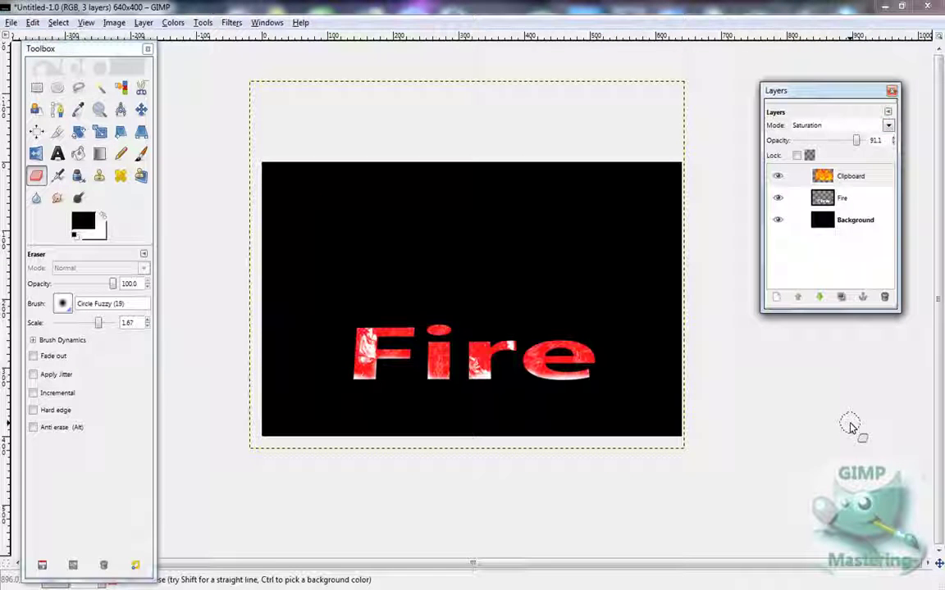
key(Down)
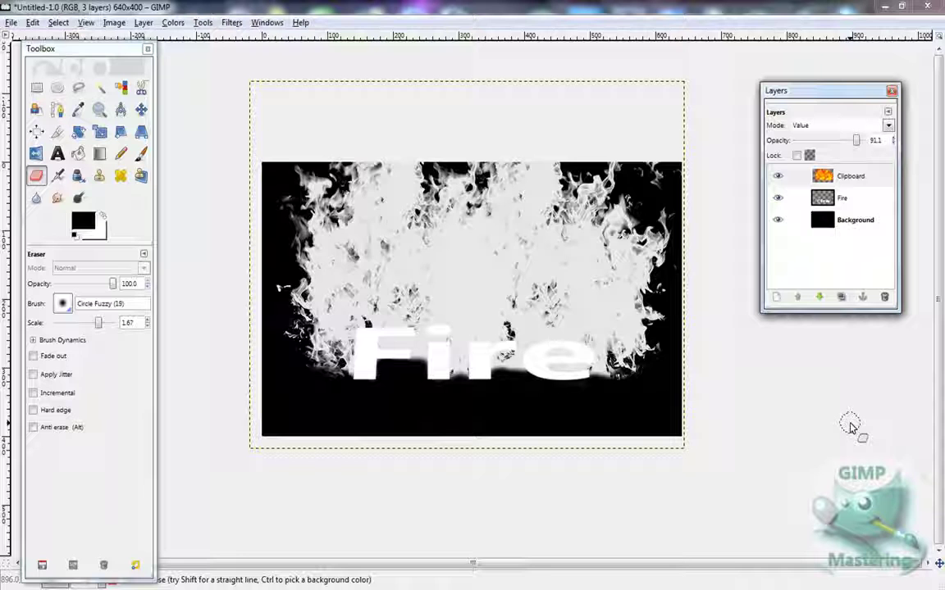
key(Up)
key(Up)
key(Up)
key(Up)
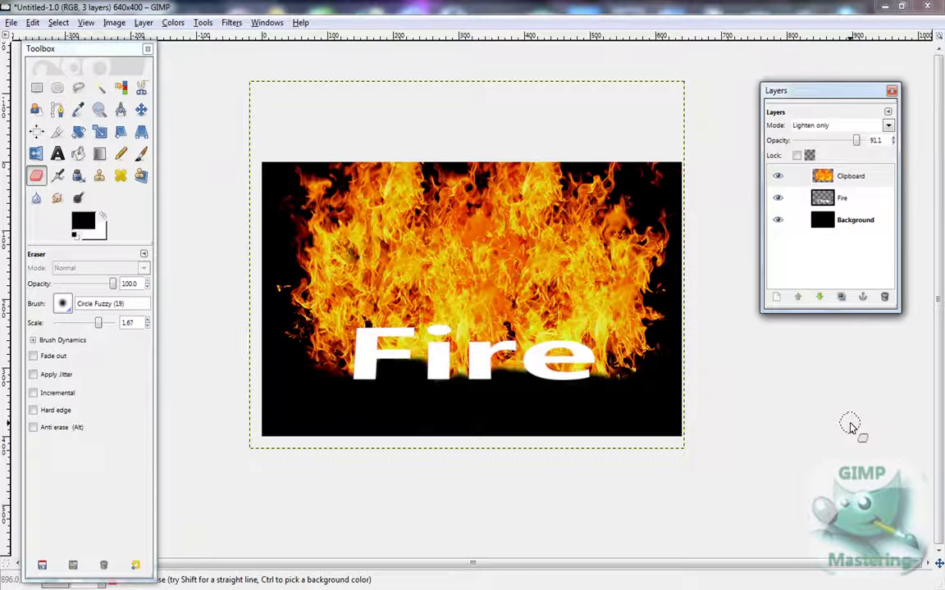
key(Up)
key(Down)
key(Up)
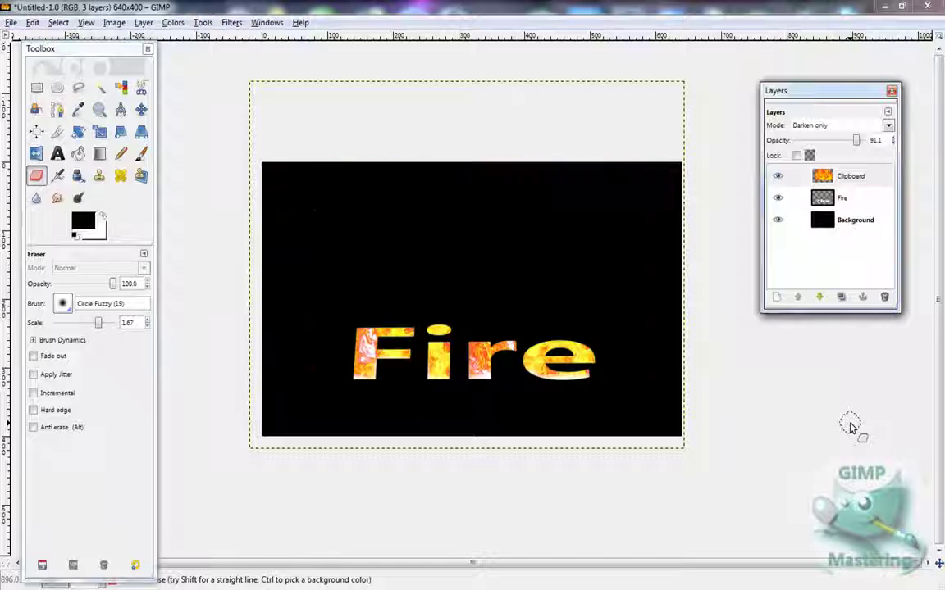
key(Up)
key(Down)
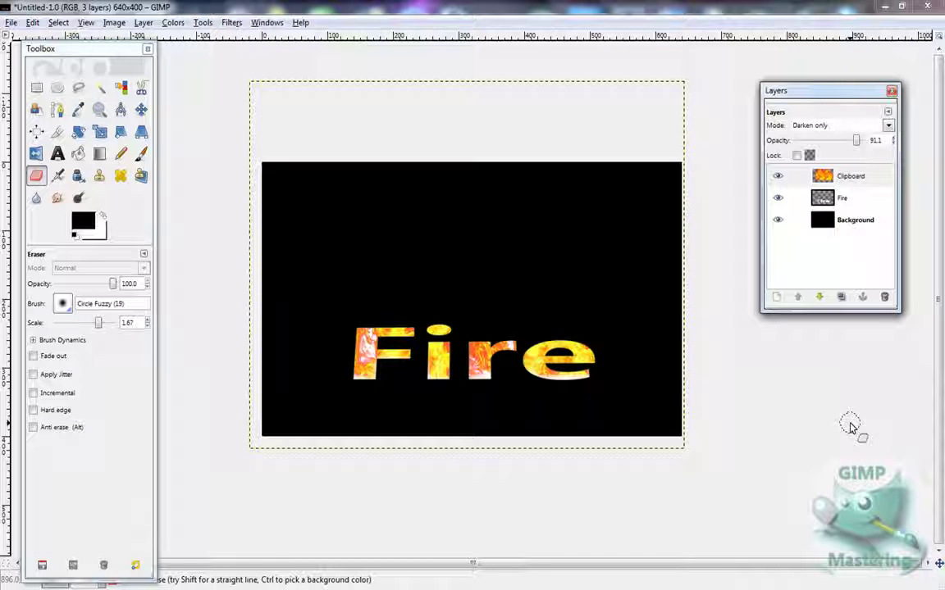
Step through Subtract, Grain extract, Dodge, Multiply, Normal and Overlay, ending on Hard light
key(Up)
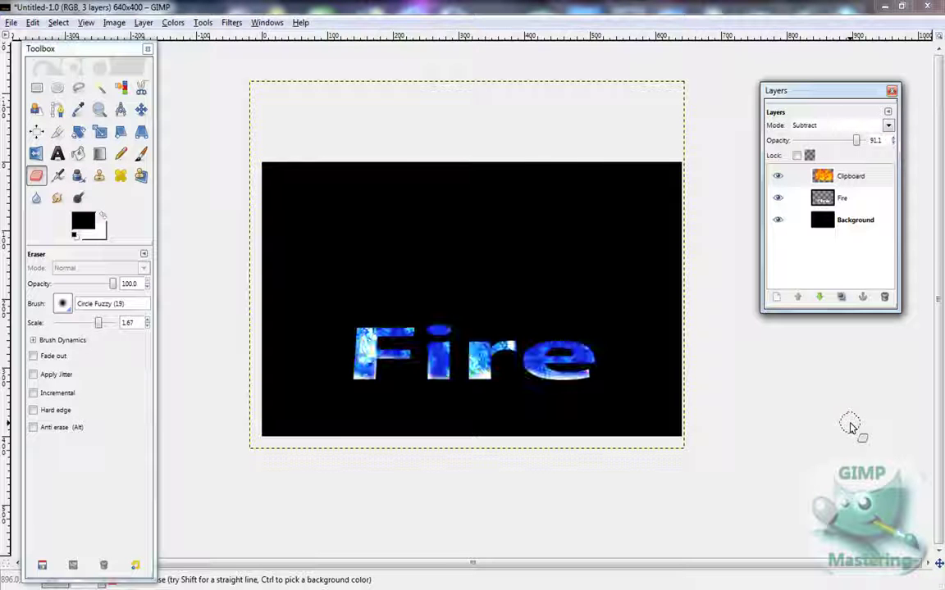
key(Up)
key(Up)
key(Up)
key(Up)
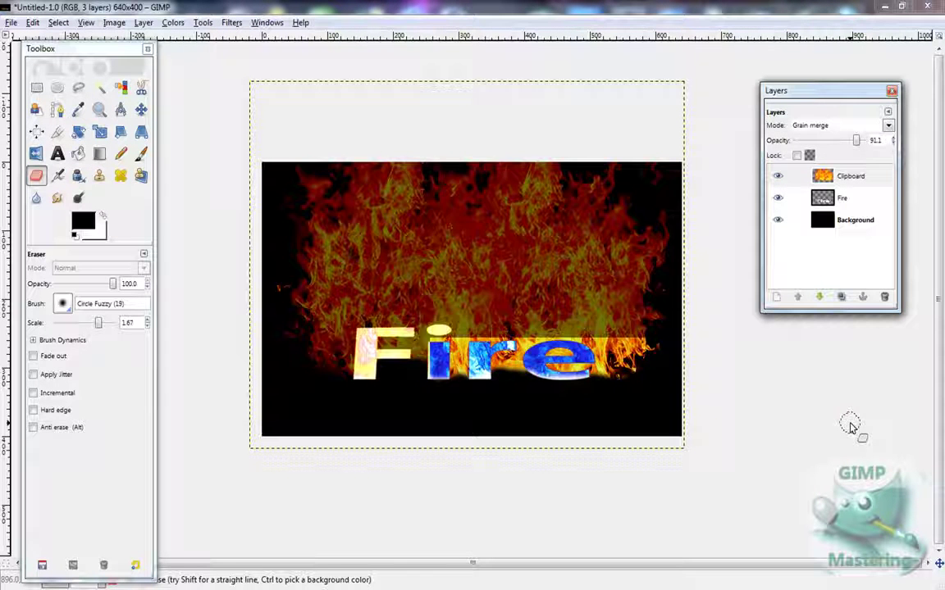
key(Up)
key(Up)
key(Up)
key(Up)
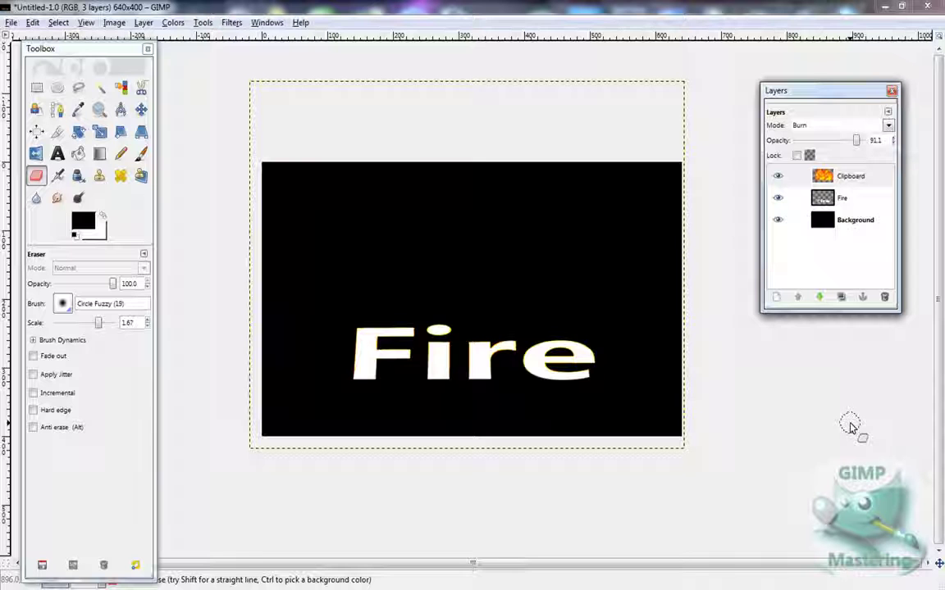
key(Up)
key(Up)
key(Up)
key(Up)
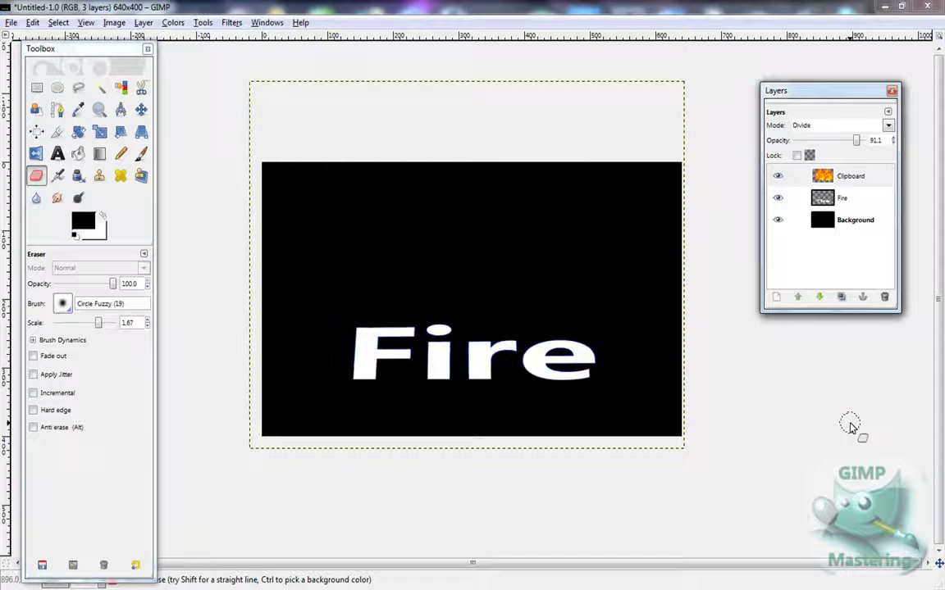
key(Up)
key(Up)
key(Down)
key(Down)
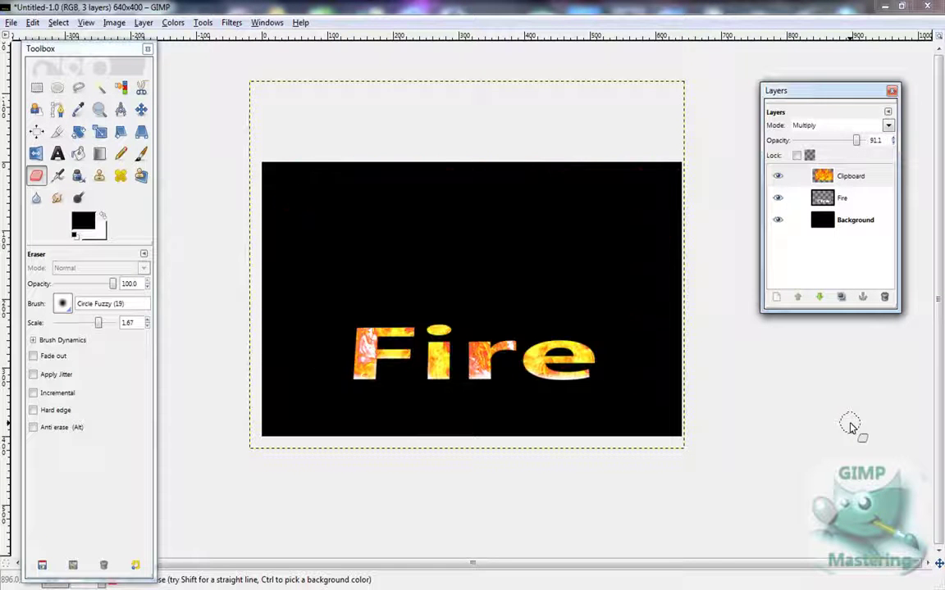
key(Down)
key(Down)
key(Down)
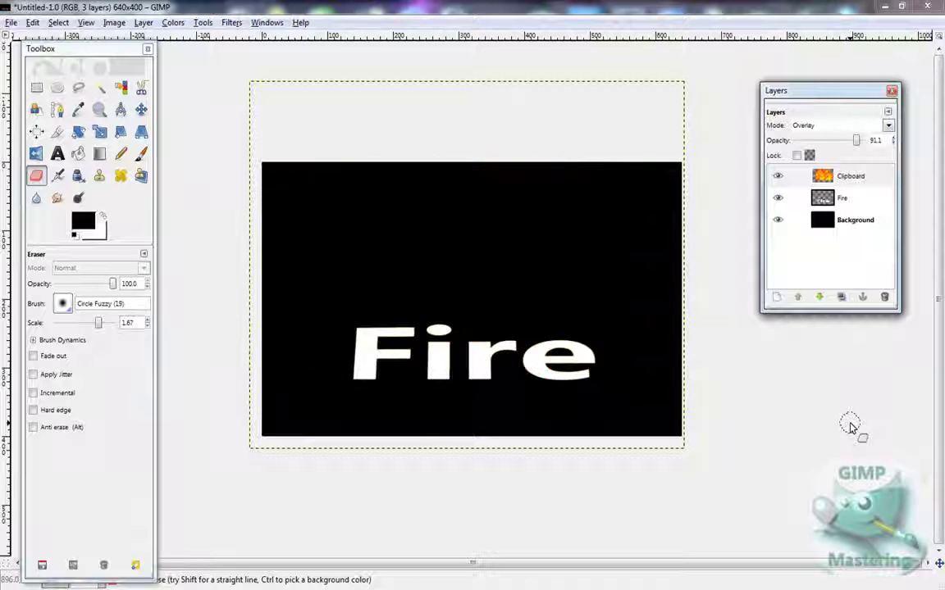
key(Down)
key(Down)
key(Down)
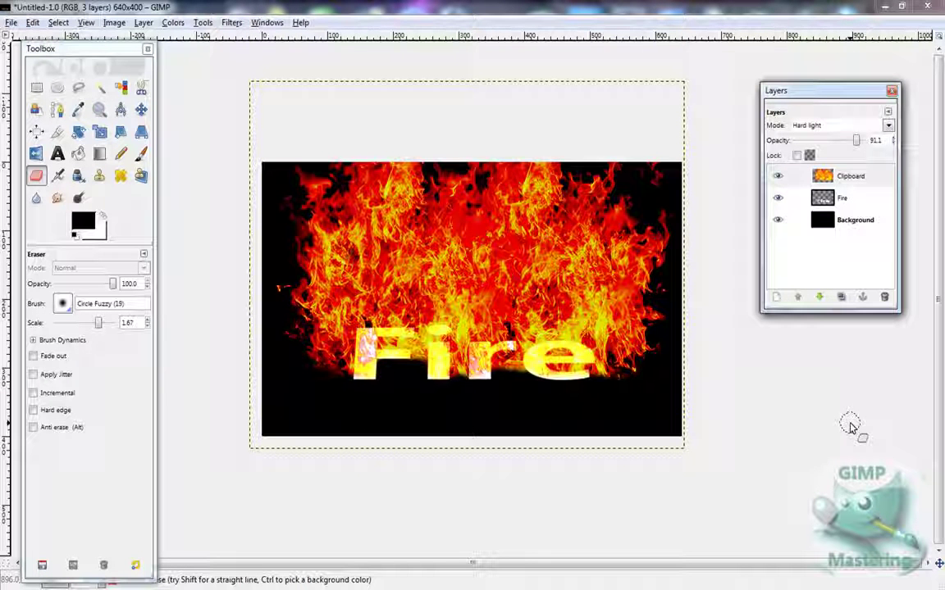
Delete the Clipboard flame layer, then undo to restore it
right_click(836, 180)
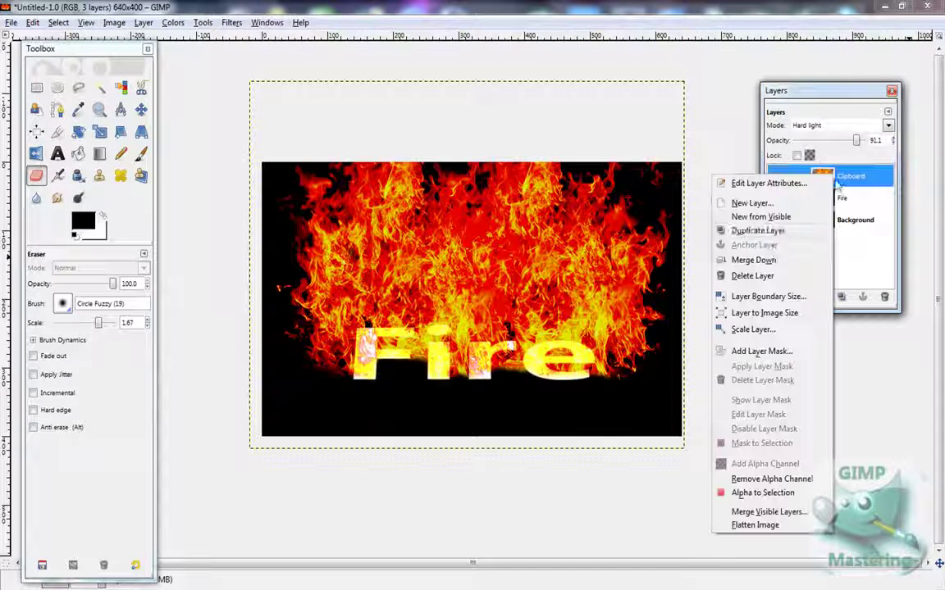
click(751, 275)
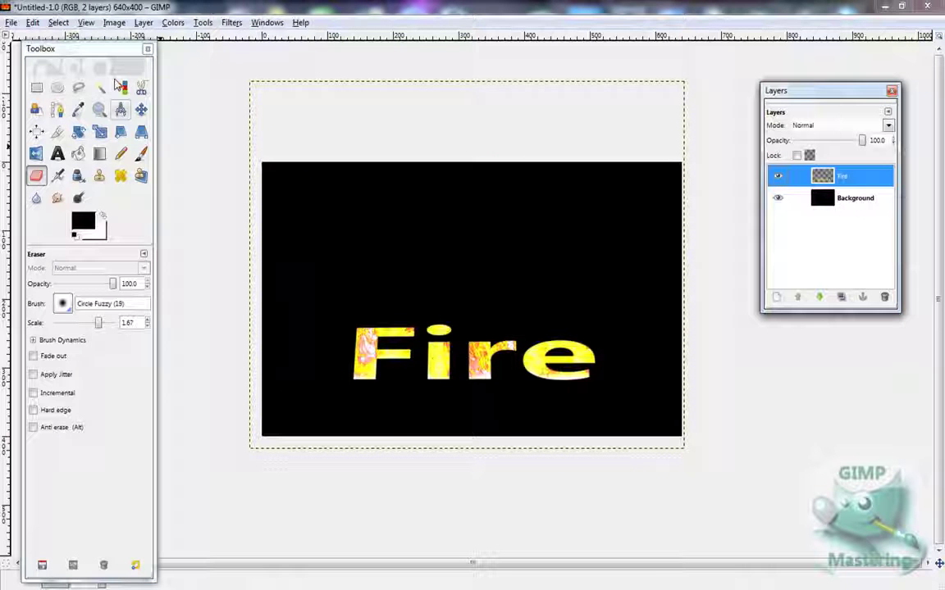
click(51, 22)
mouse_move(35, 24)
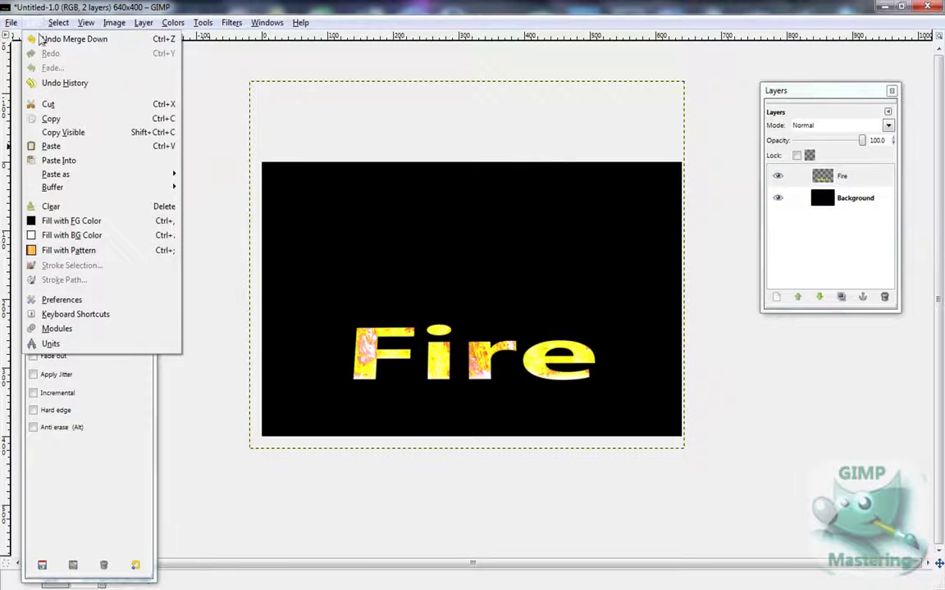
click(65, 38)
click(34, 23)
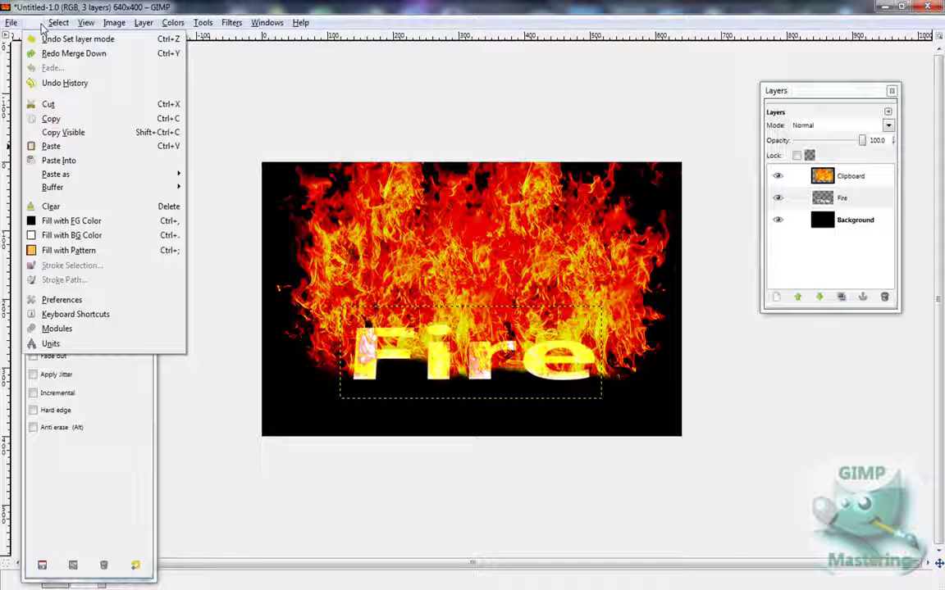
Flatten the image into one layer and nudge it slightly down-right
mouse_move(114, 23)
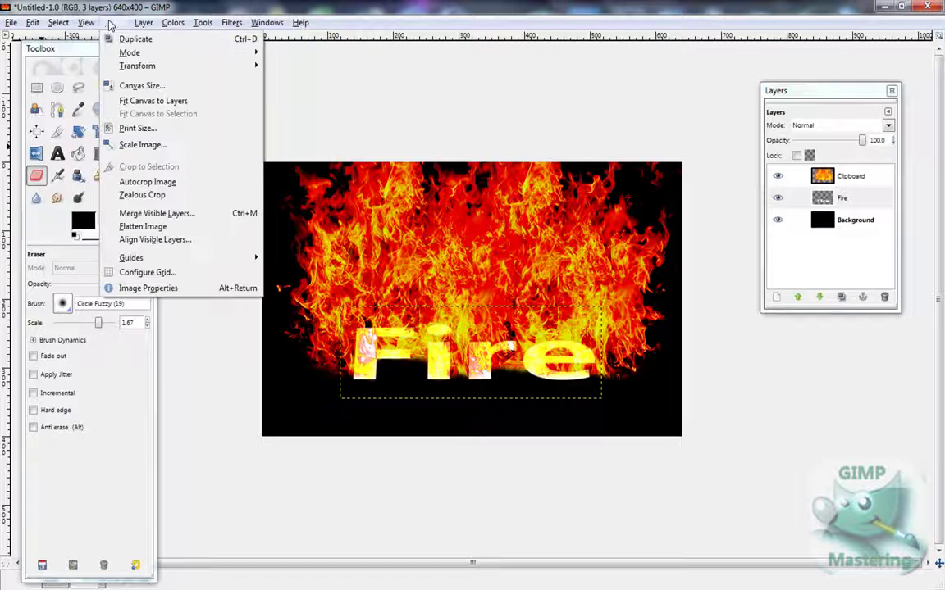
click(144, 226)
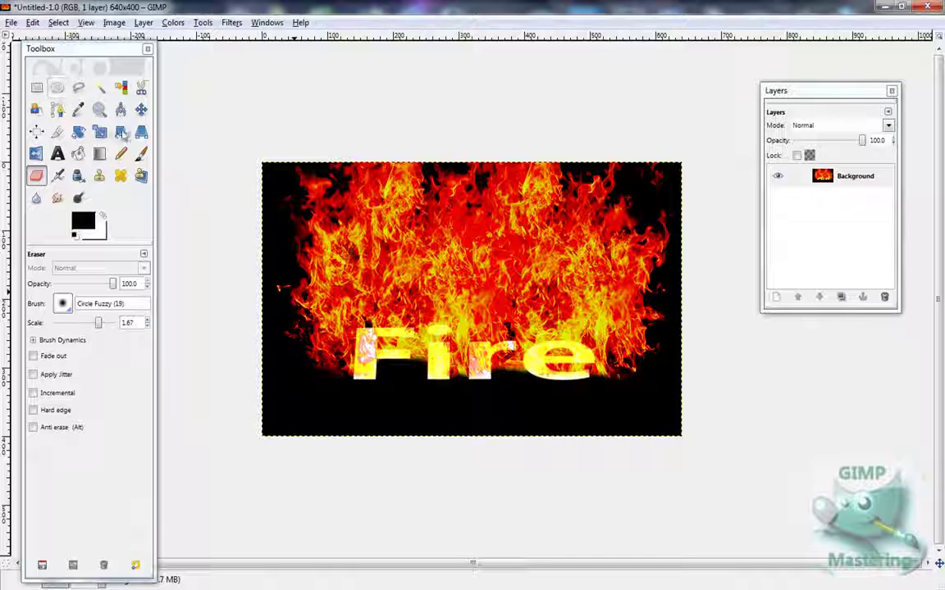
click(141, 111)
mouse_move(410, 307)
mouse_down()
mouse_move(419, 317)
mouse_move(419, 298)
mouse_up()
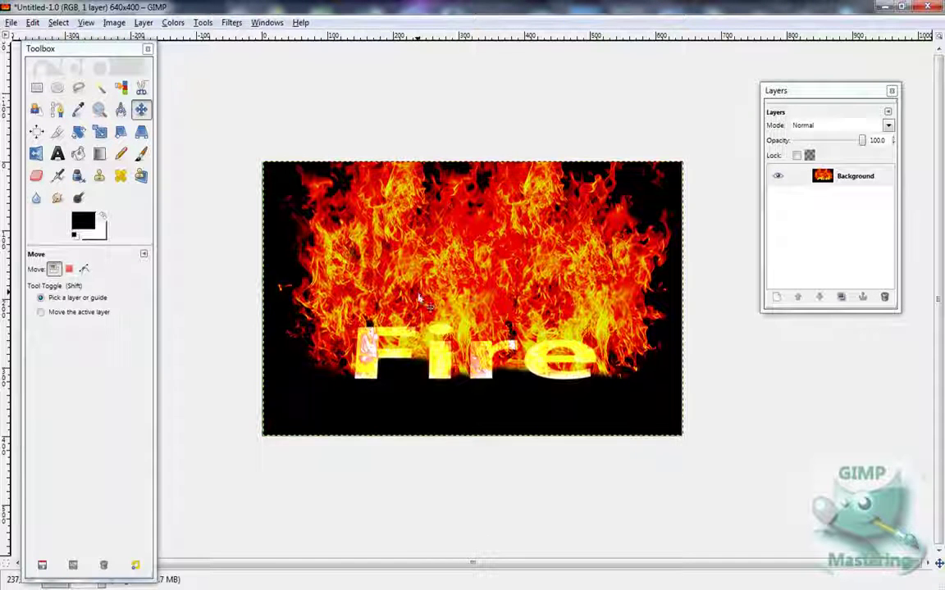
Undo the layer move and step back past Flatten Image in the Undo History
click(33, 22)
click(40, 36)
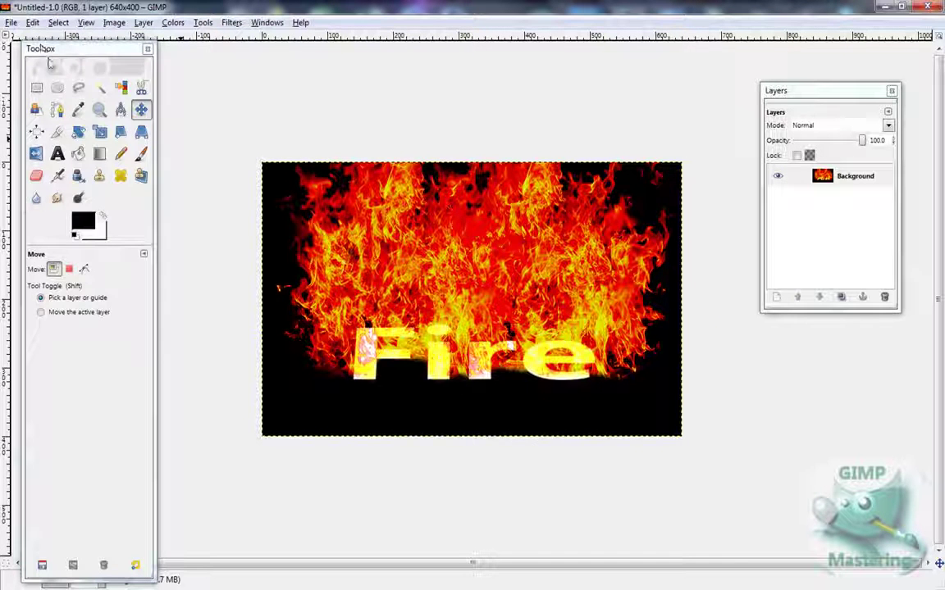
click(33, 22)
click(47, 84)
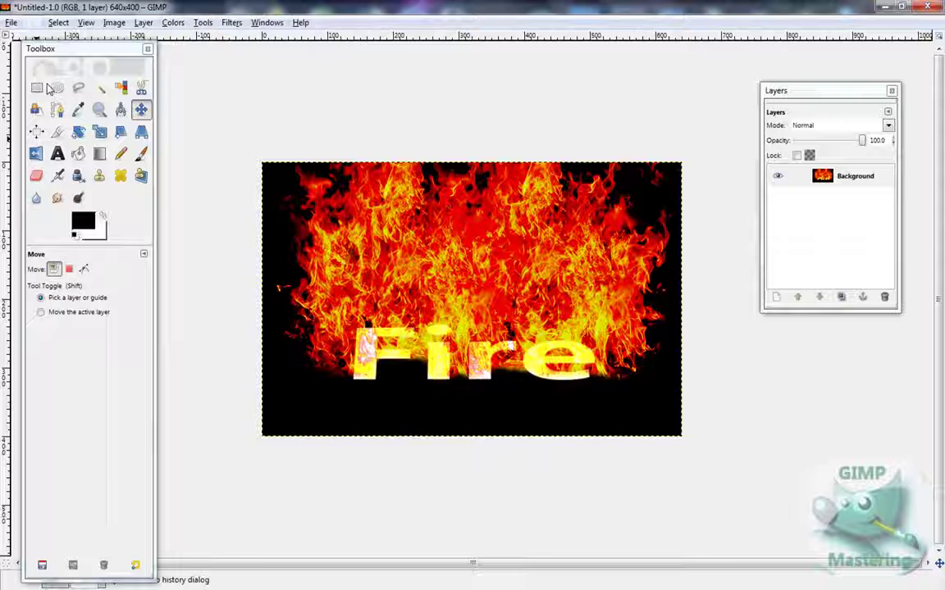
click(141, 335)
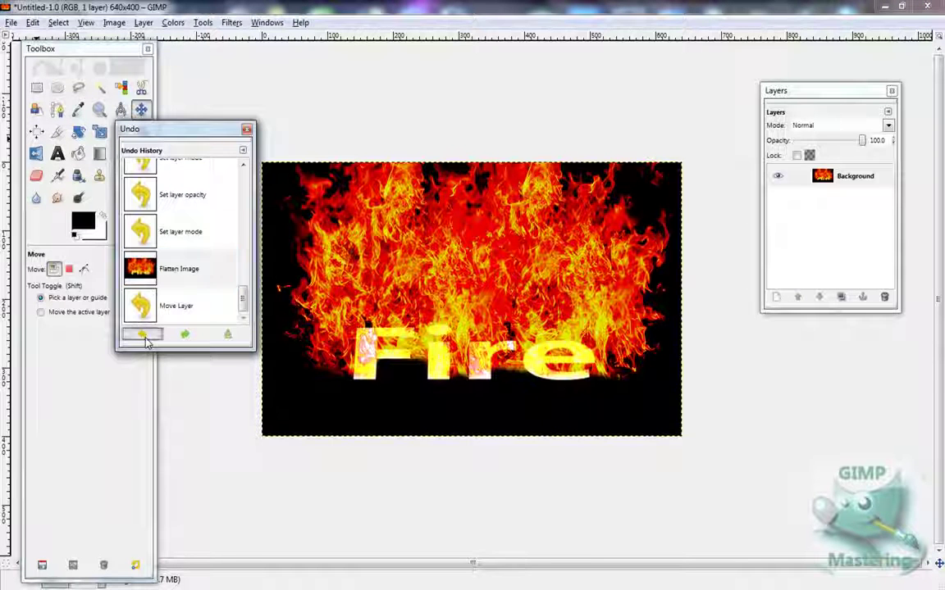
click(247, 129)
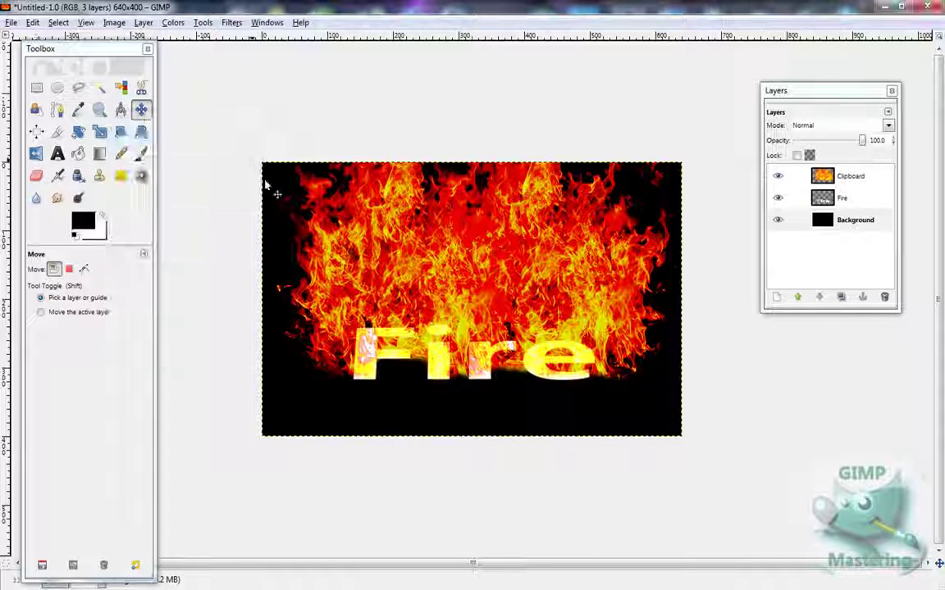
Delete the black Background layer, then undo the deletion
right_click(799, 222)
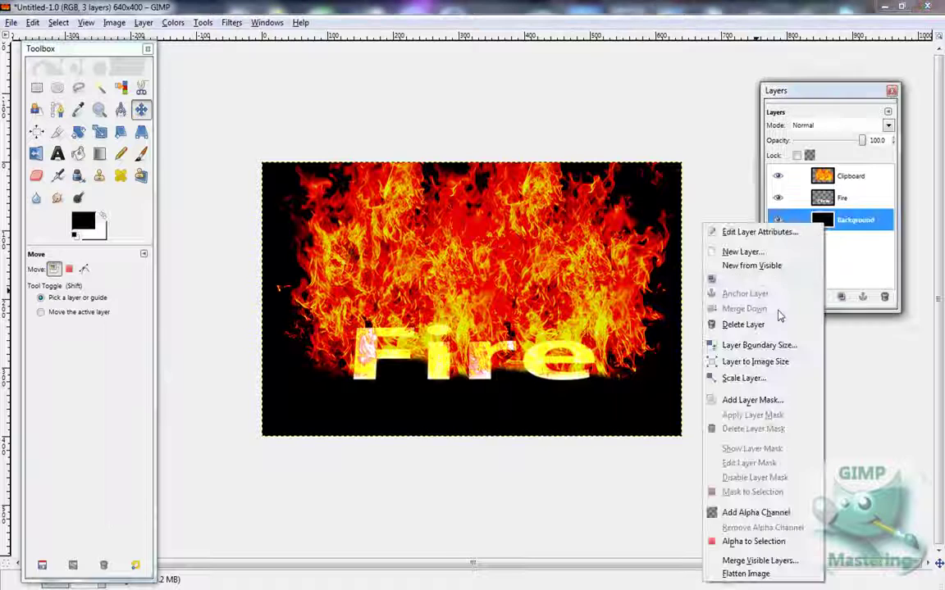
click(747, 324)
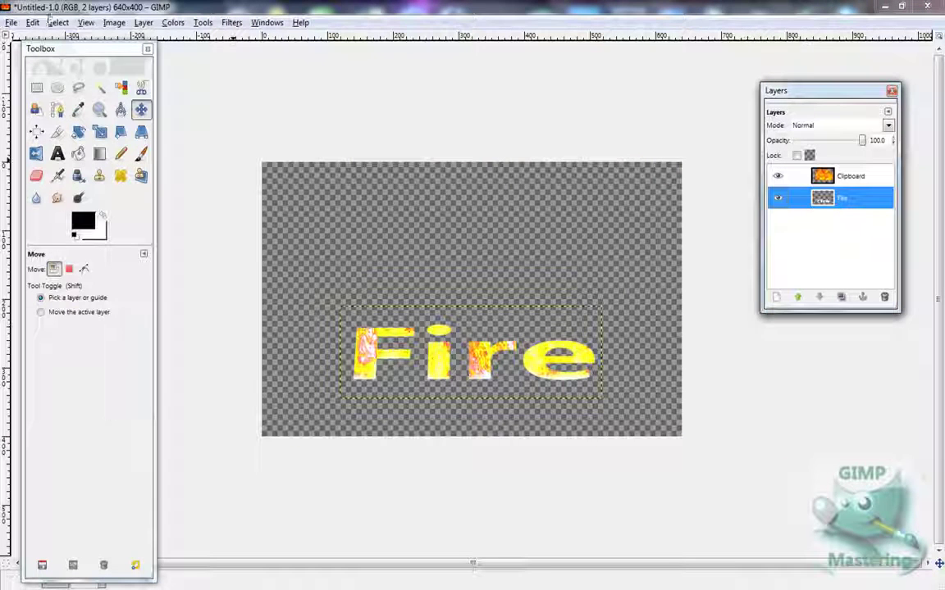
click(33, 22)
click(39, 39)
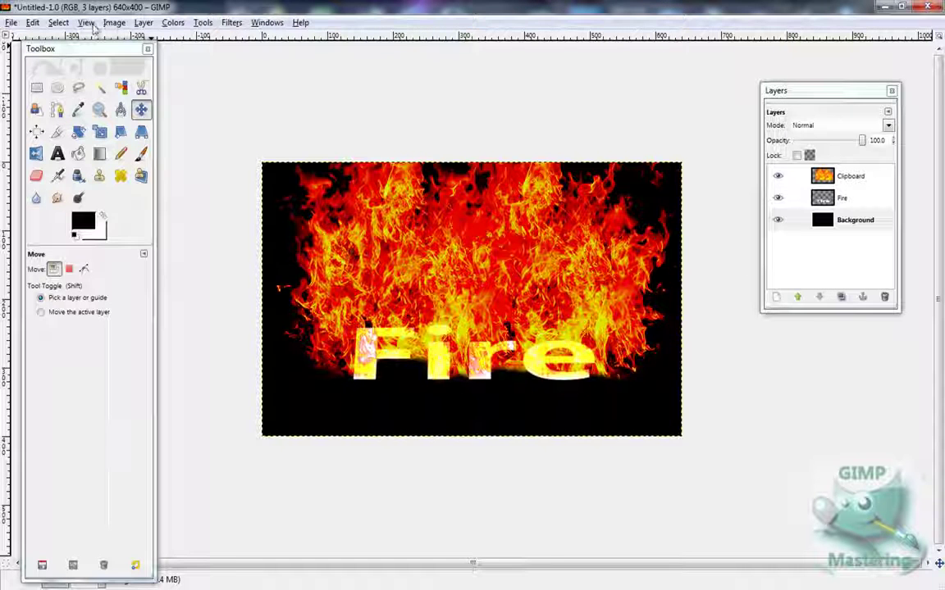
Apply Color to Alpha to the black background, then undo it
click(143, 25)
mouse_move(189, 157)
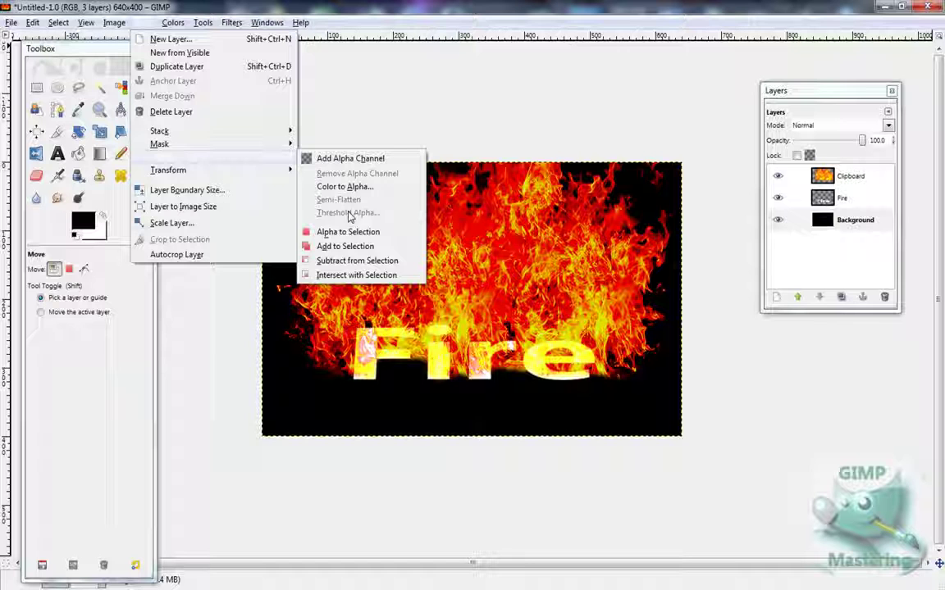
click(351, 191)
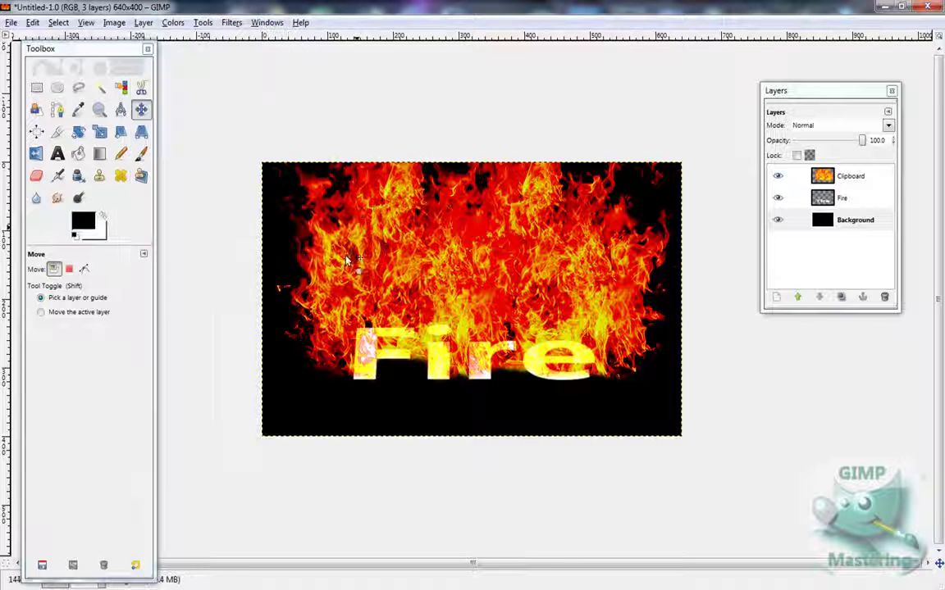
click(234, 391)
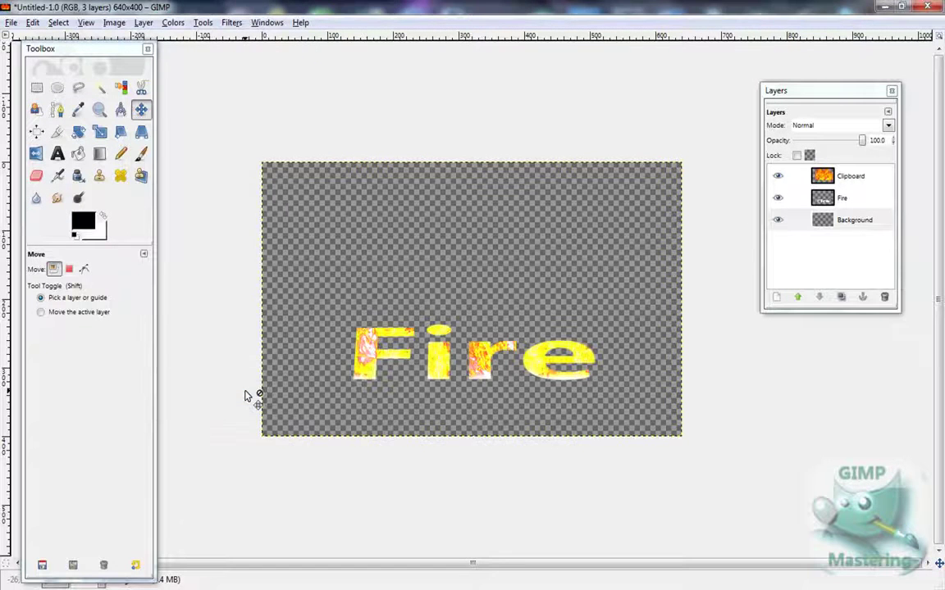
click(32, 22)
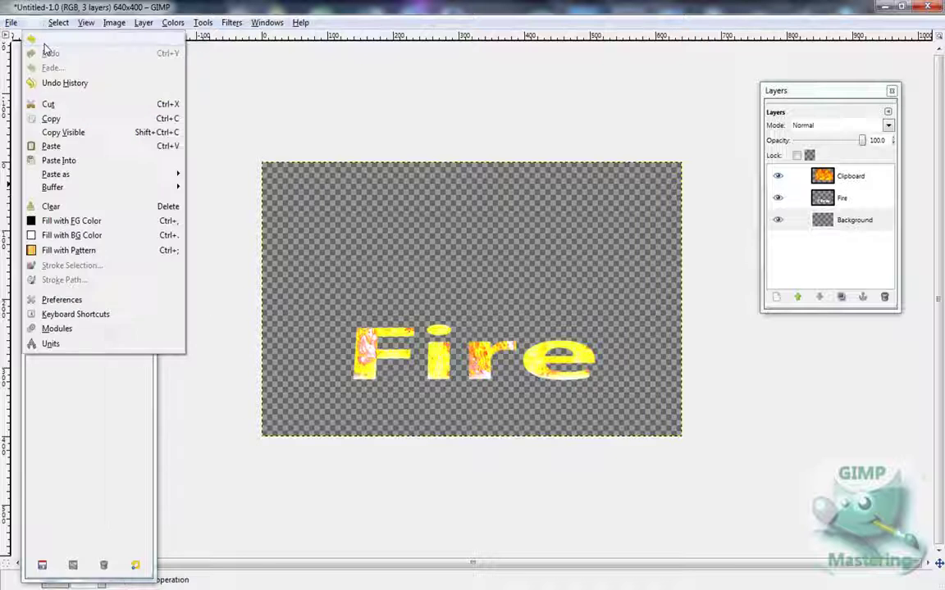
click(46, 41)
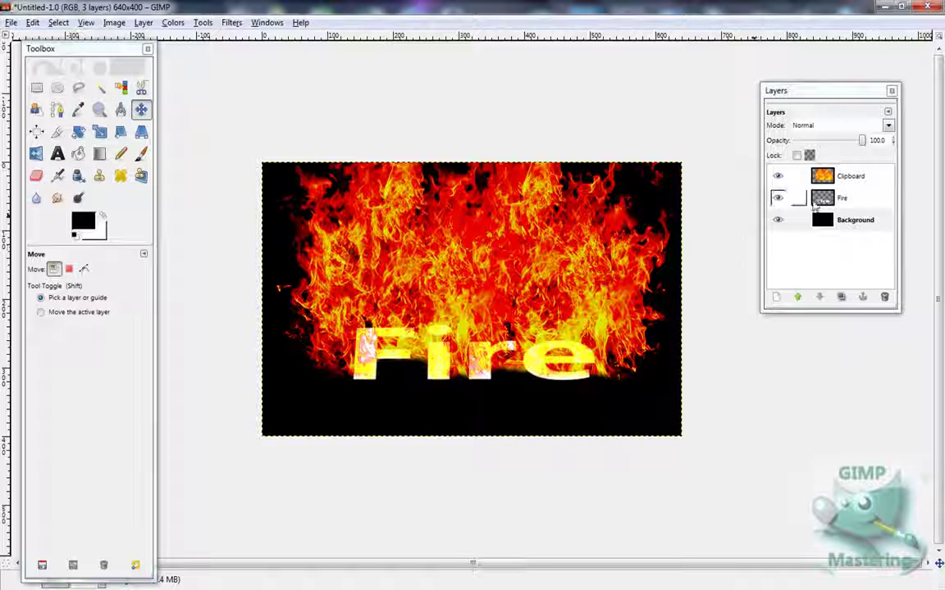
Select the Hard light Clipboard layer and flatten everything into one Background layer
click(824, 176)
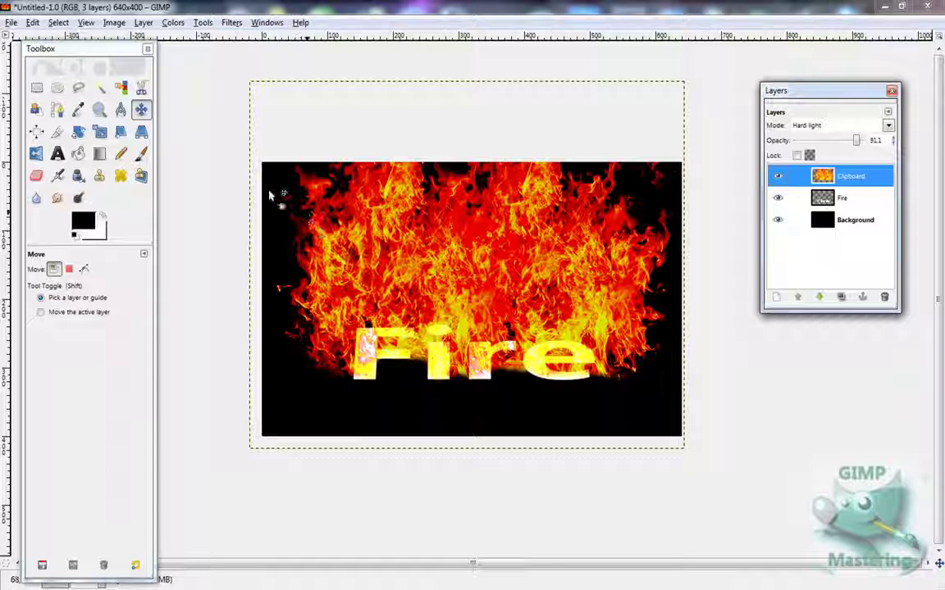
click(114, 23)
click(143, 226)
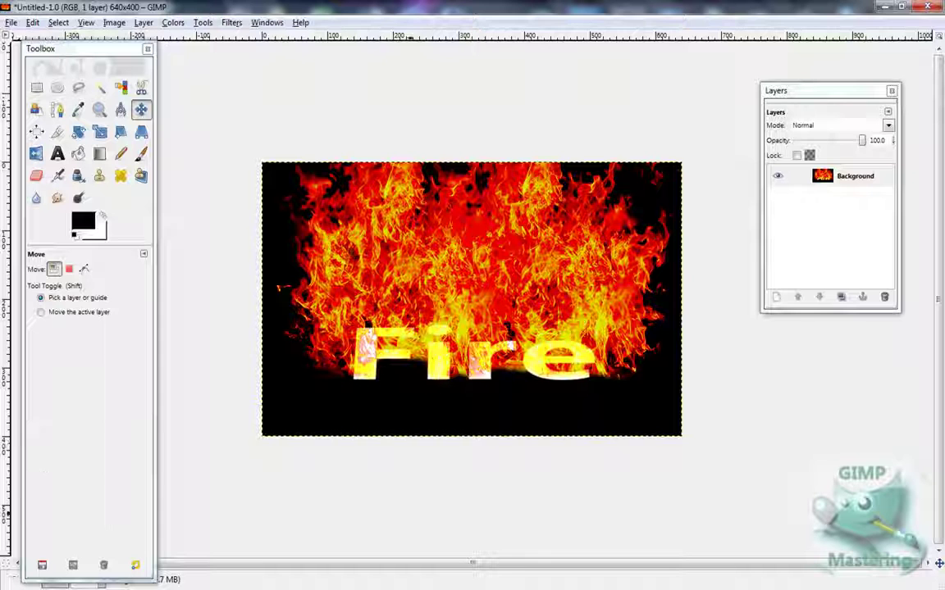
click(830, 589)
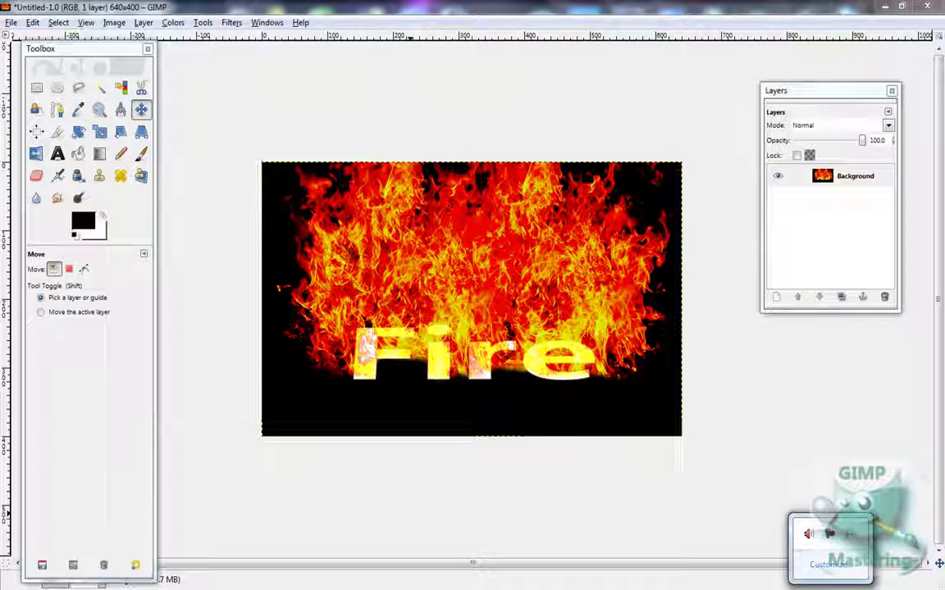
right_click(831, 534)
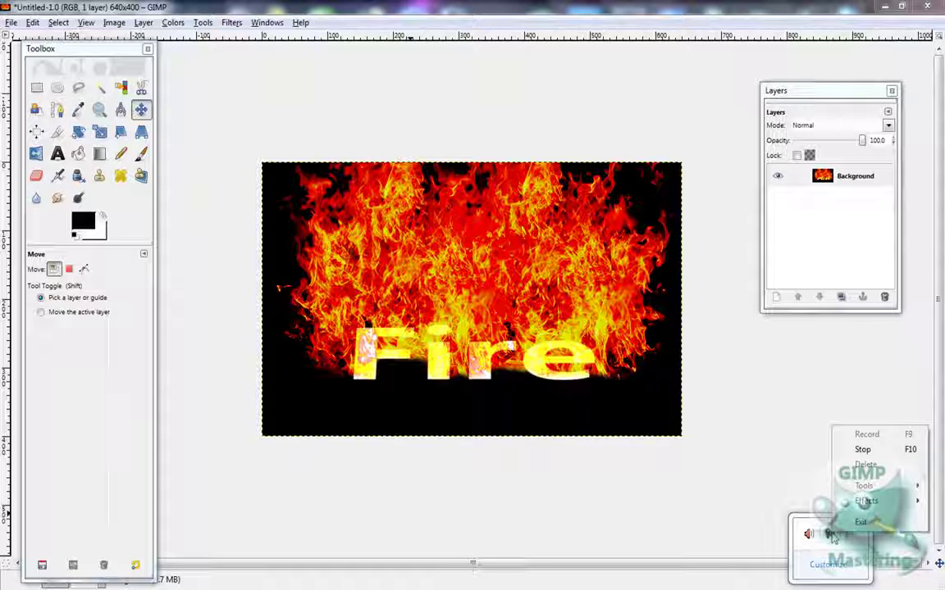